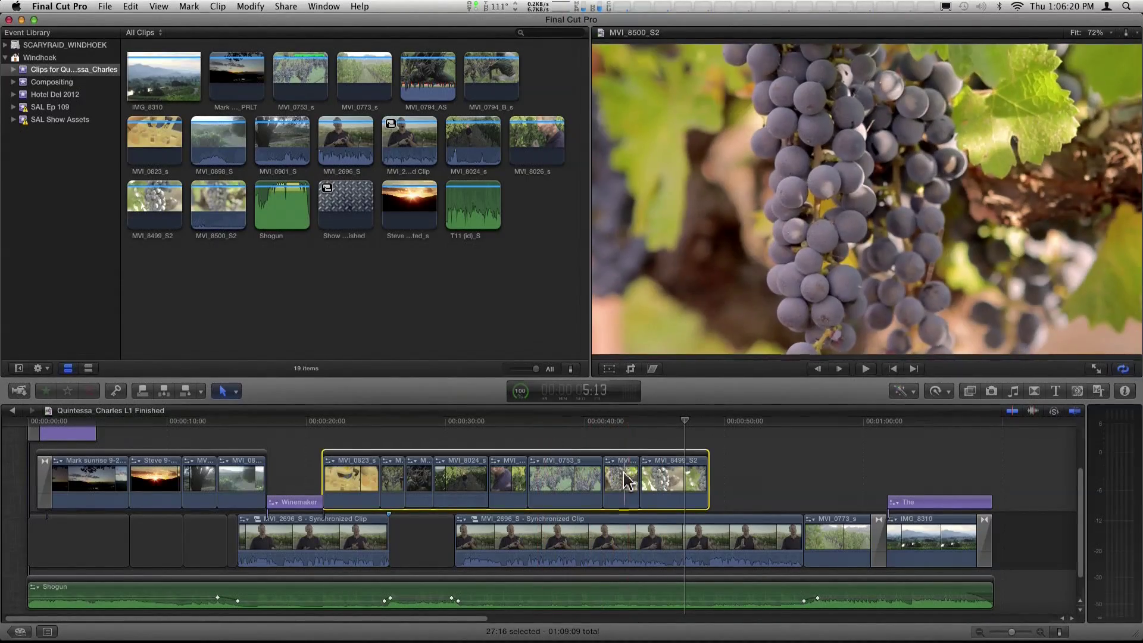
- Move MVI_0753_s one slot later in the primary storyline and park the playhead near 46 seconds
{"action": "left_click_drag", "start_coordinate": [552, 476], "coordinate": [608, 470]}
{"action": "left_click", "coordinate": [603, 424]}
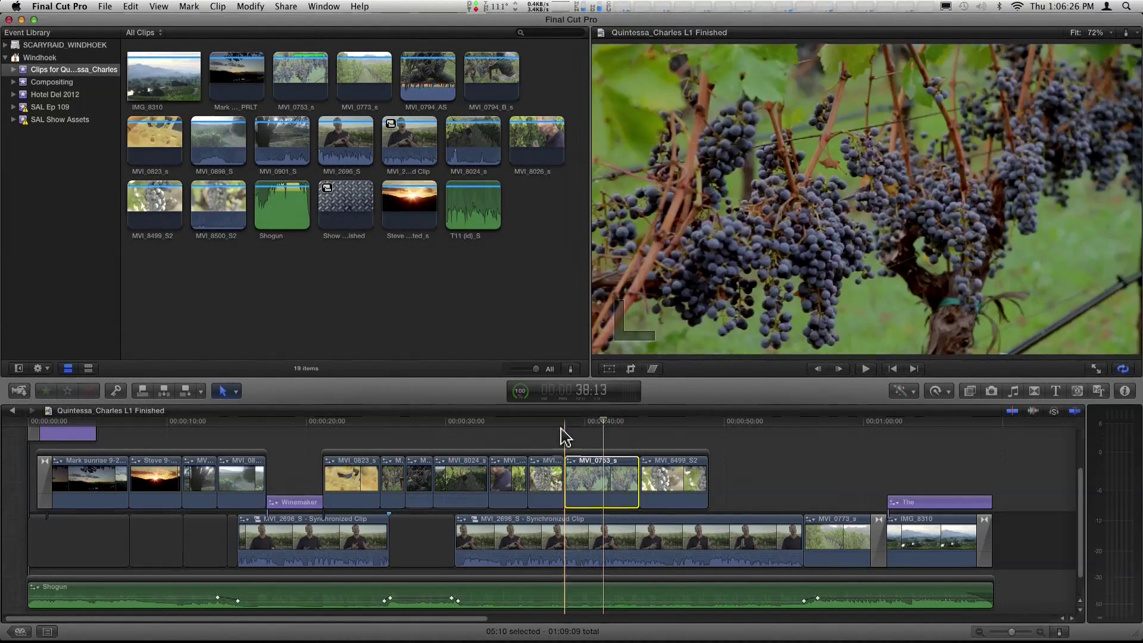
{"action": "left_click", "coordinate": [675, 429]}
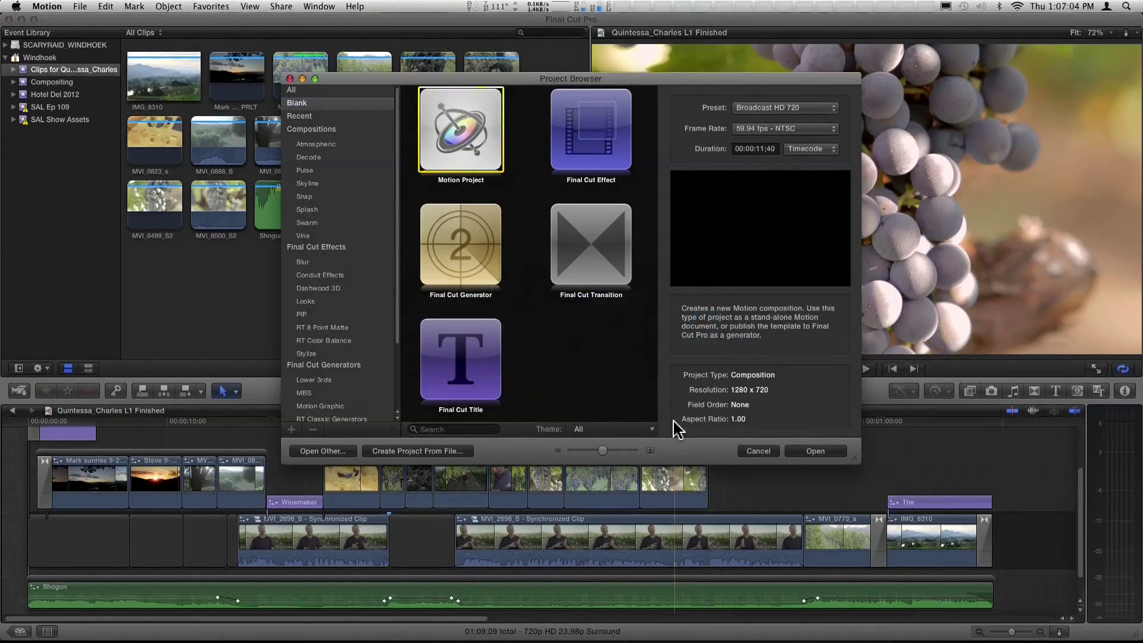
- Create a new Final Cut Title project with the Broadcast HD 1080 preset
{"action": "left_click", "coordinate": [458, 363]}
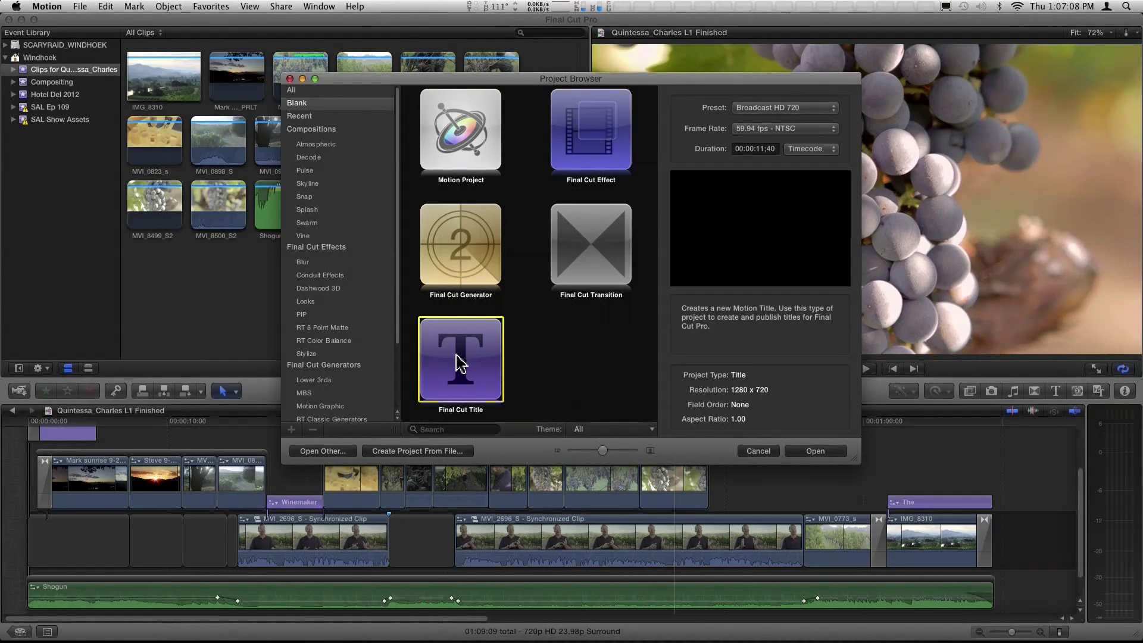
{"action": "left_click", "coordinate": [802, 117]}
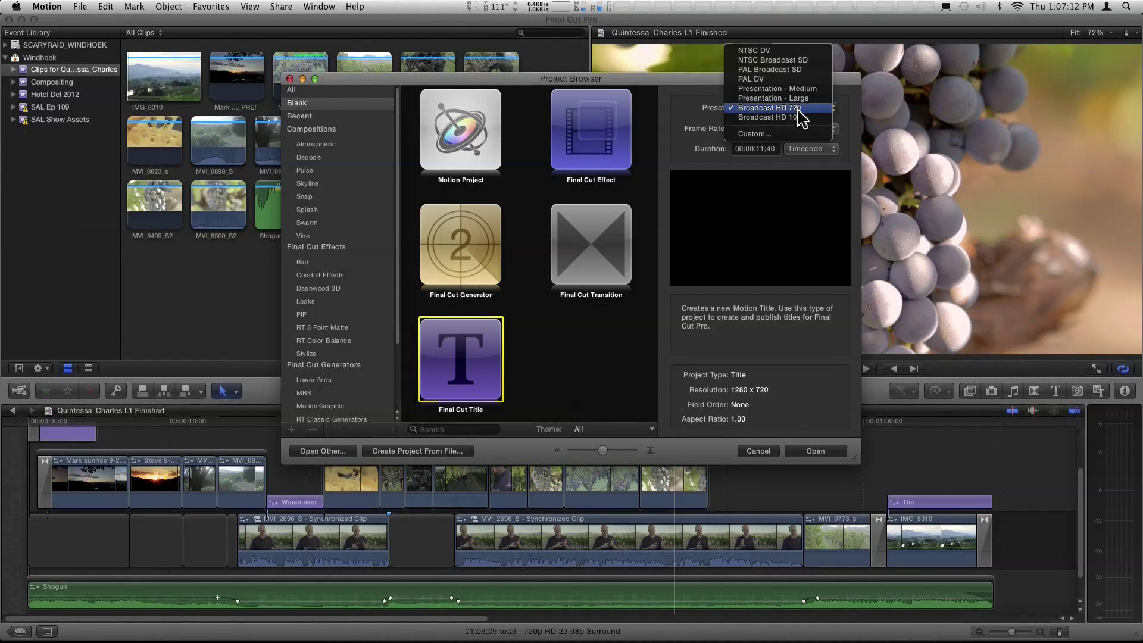
{"action": "left_click", "coordinate": [802, 119]}
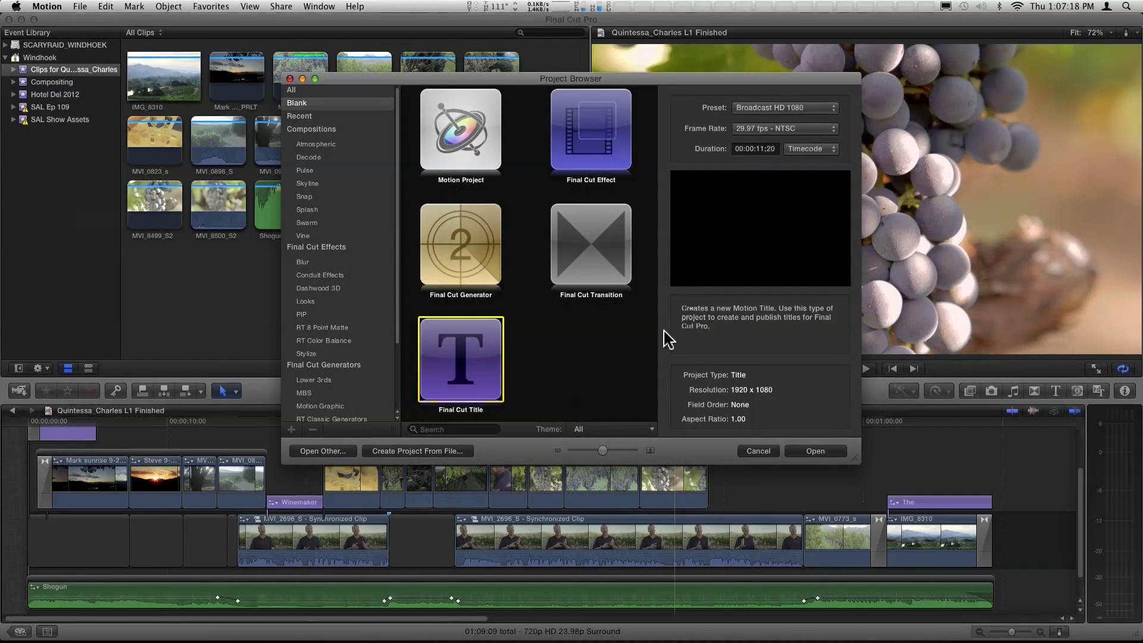
{"action": "left_click", "coordinate": [813, 451]}
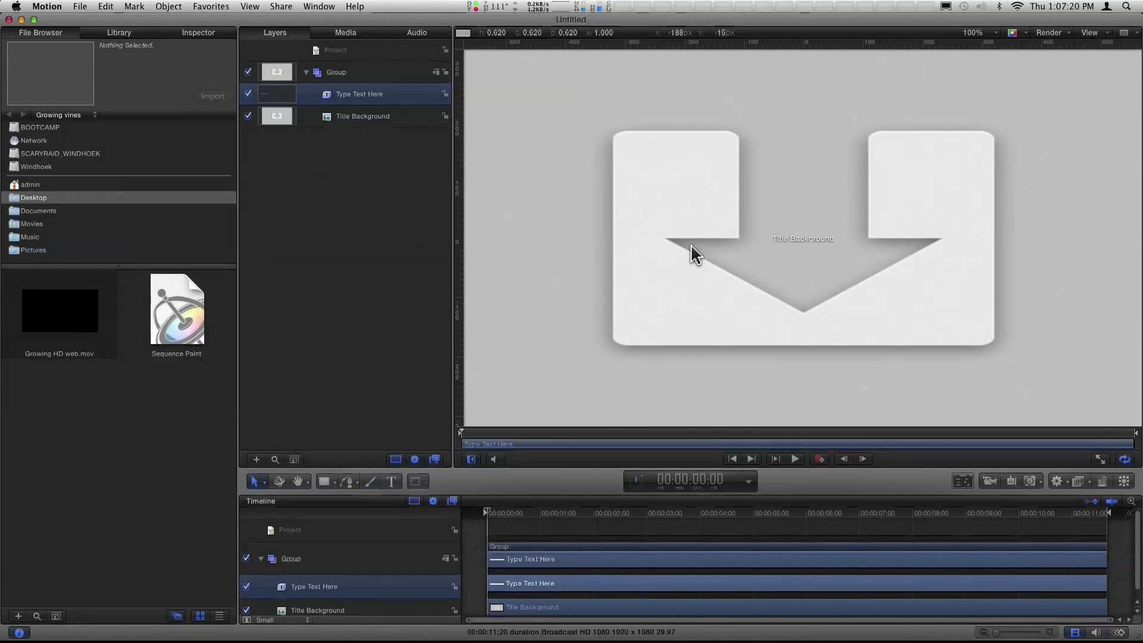
- Fit the canvas to the window and delete the Type Text Here layer, keeping Title Background
{"action": "key", "text": "shift+z"}
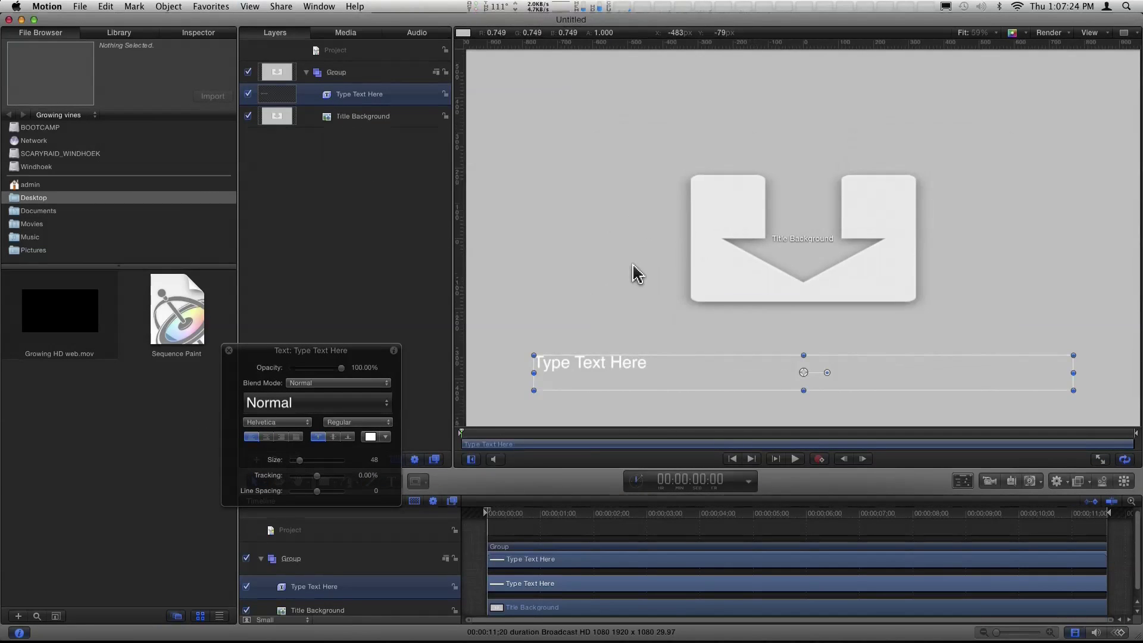
{"action": "left_click", "coordinate": [397, 119]}
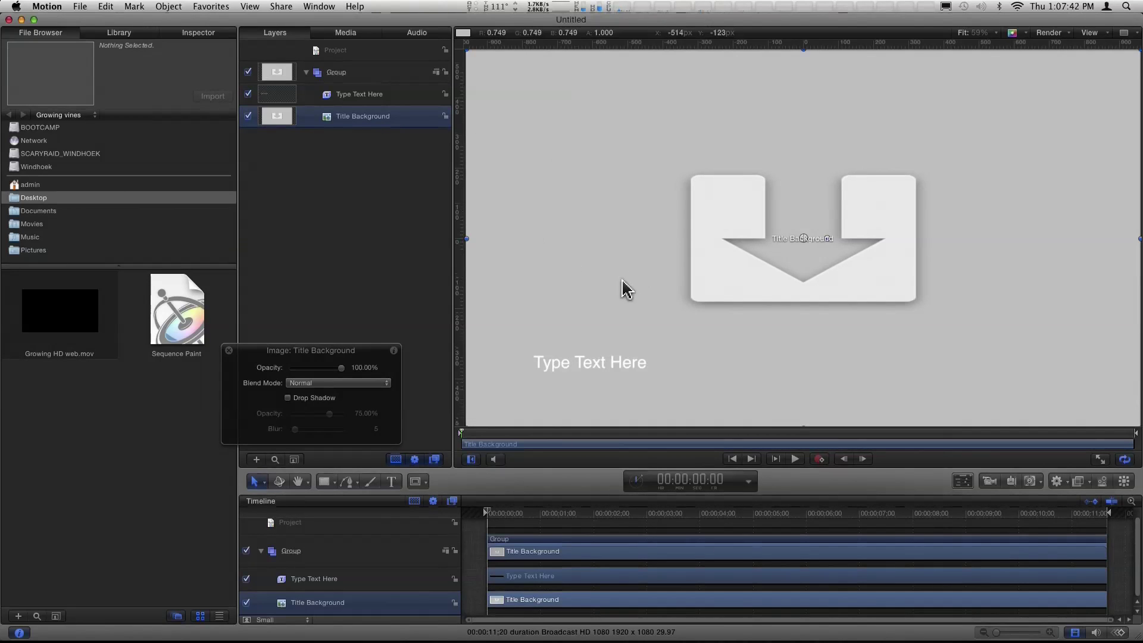
{"action": "left_click", "coordinate": [384, 99]}
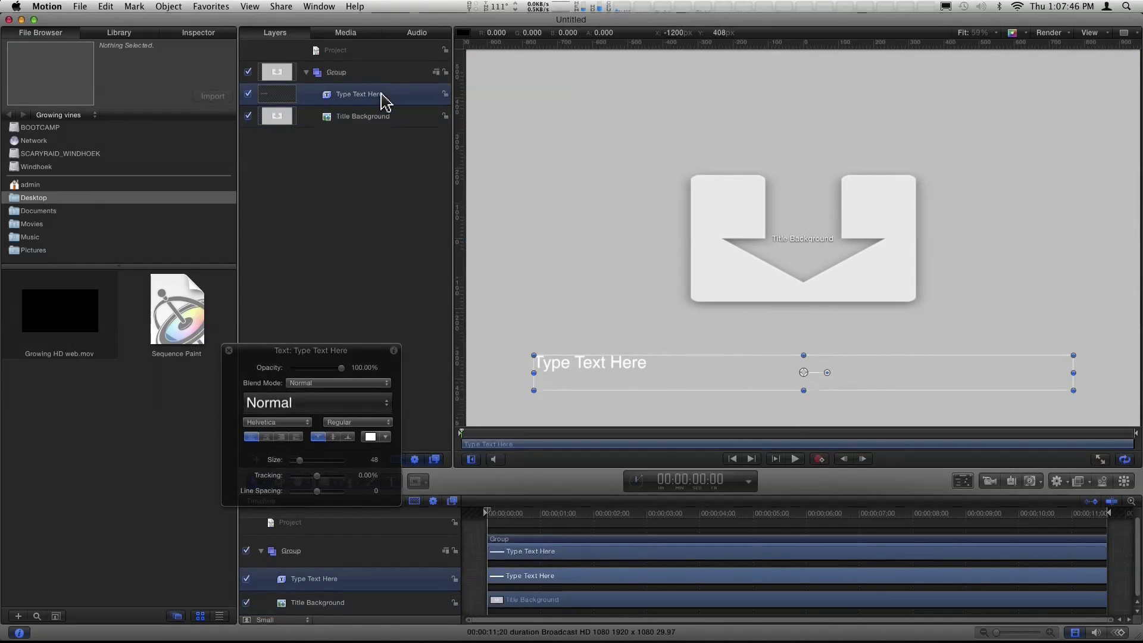
{"action": "key", "text": "Delete"}
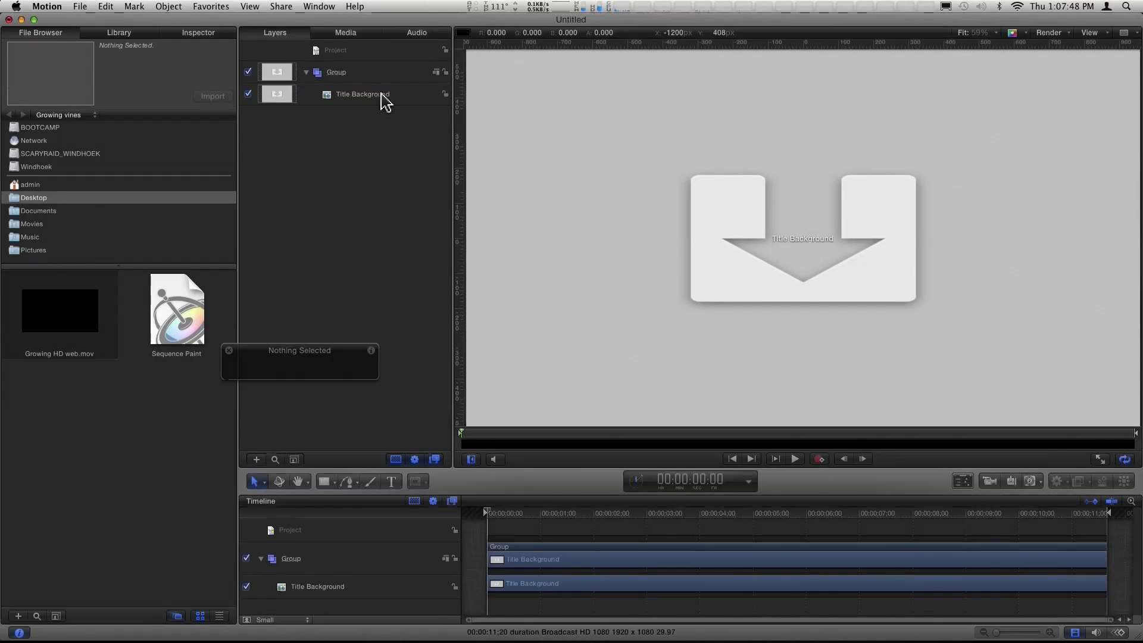
{"action": "left_click", "coordinate": [80, 7]}
- Start publishing the template and create a new template category named Special
{"action": "left_click", "coordinate": [80, 7]}
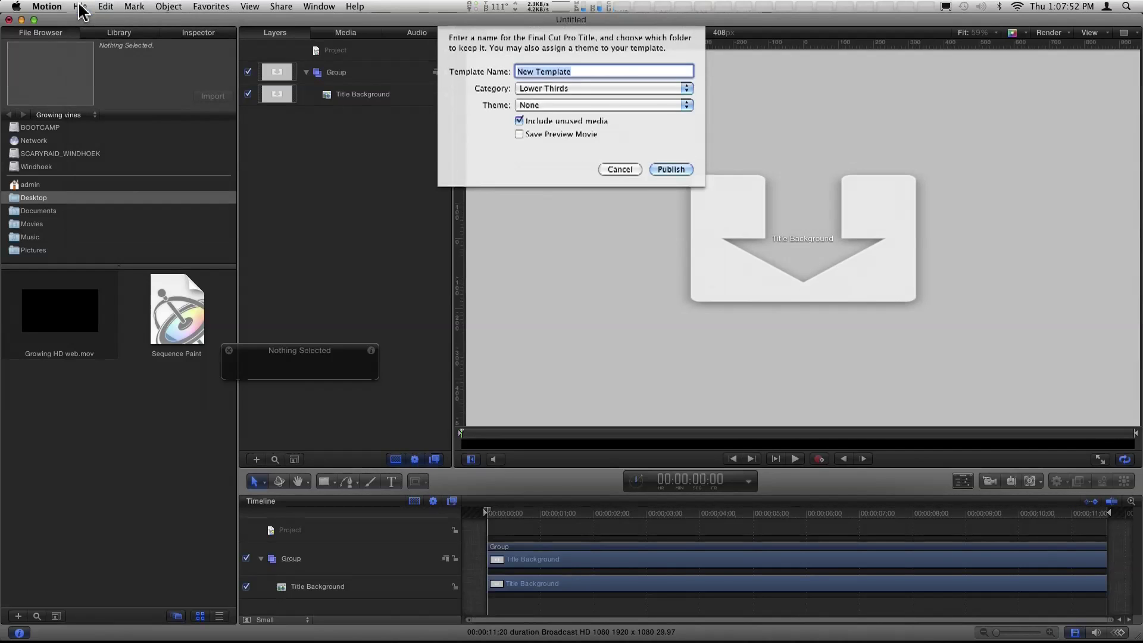
{"action": "left_click", "coordinate": [568, 90]}
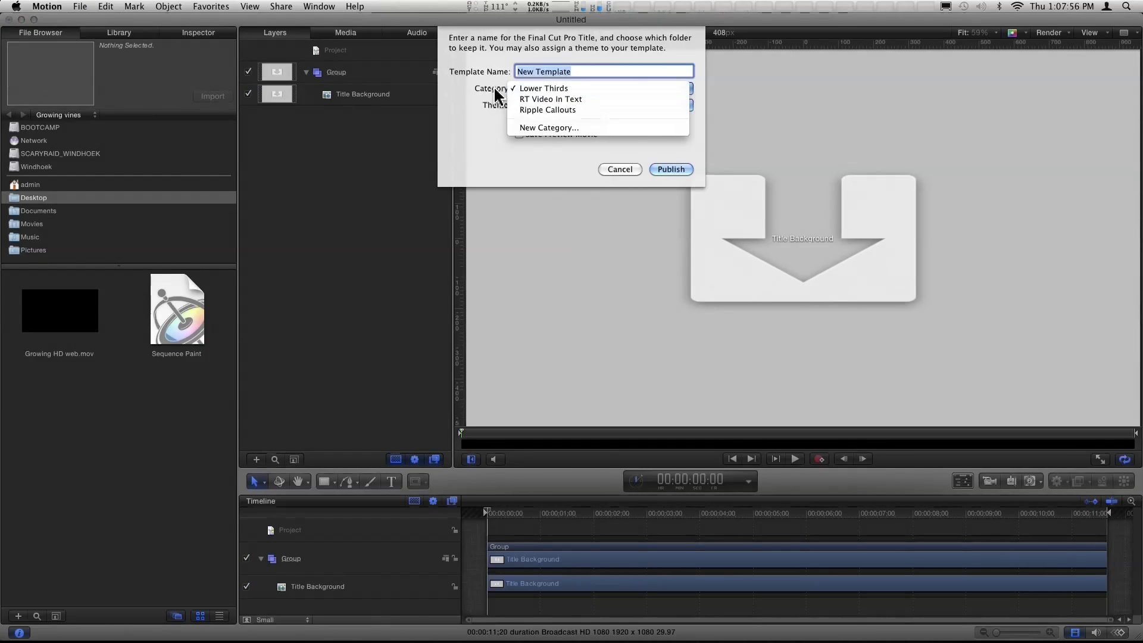
{"action": "left_click", "coordinate": [574, 89]}
{"action": "left_click", "coordinate": [573, 88]}
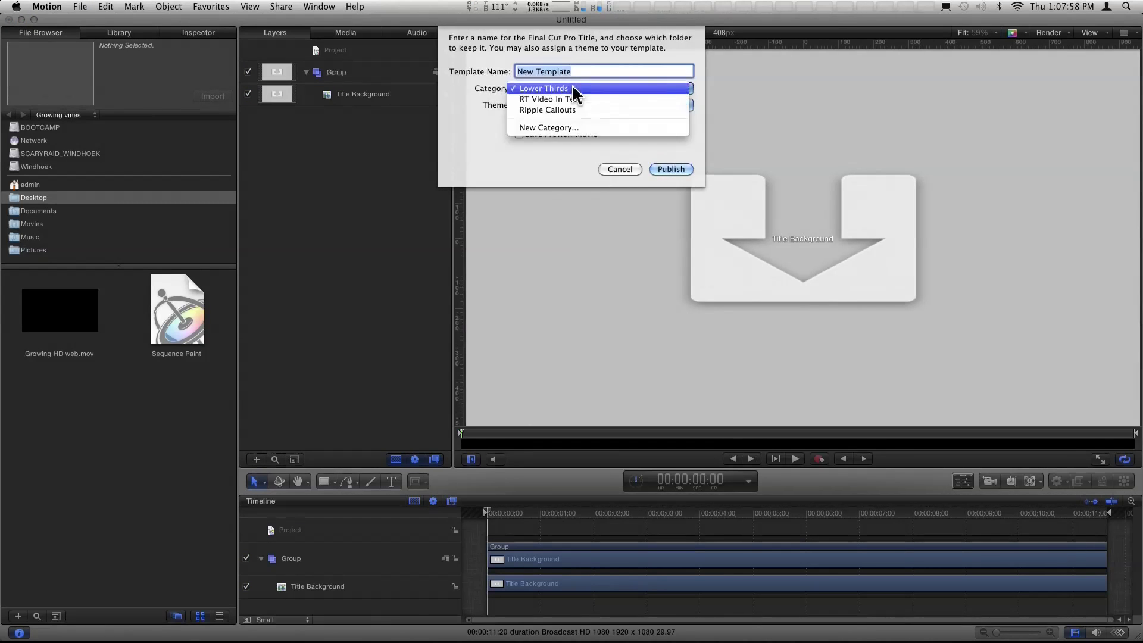
{"action": "left_click", "coordinate": [571, 127]}
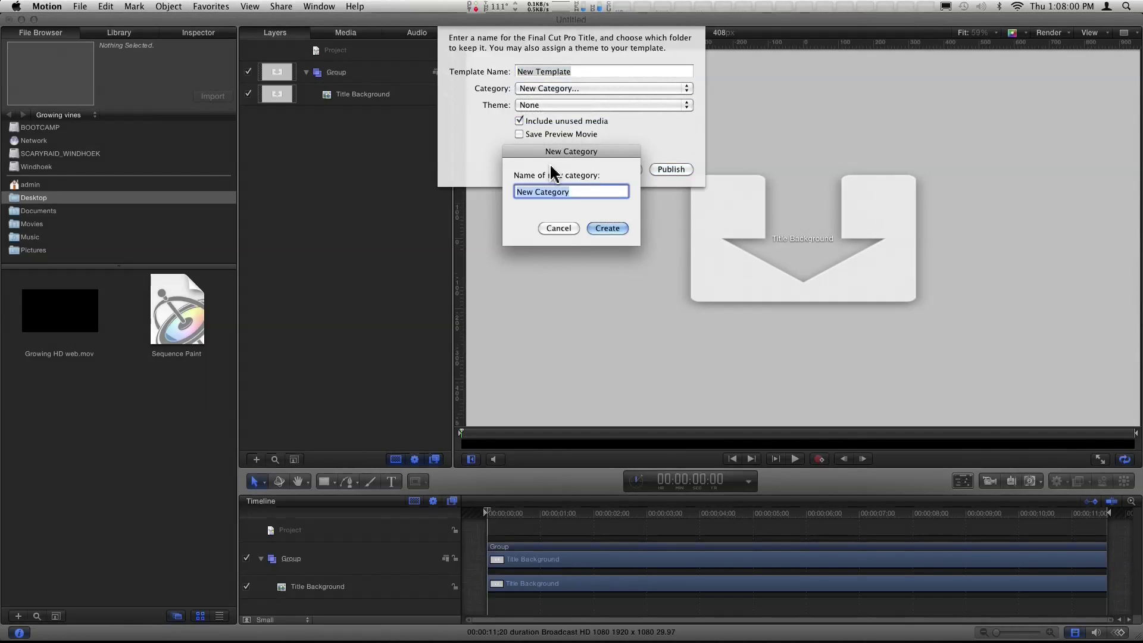
{"action": "type", "text": "Speci"}
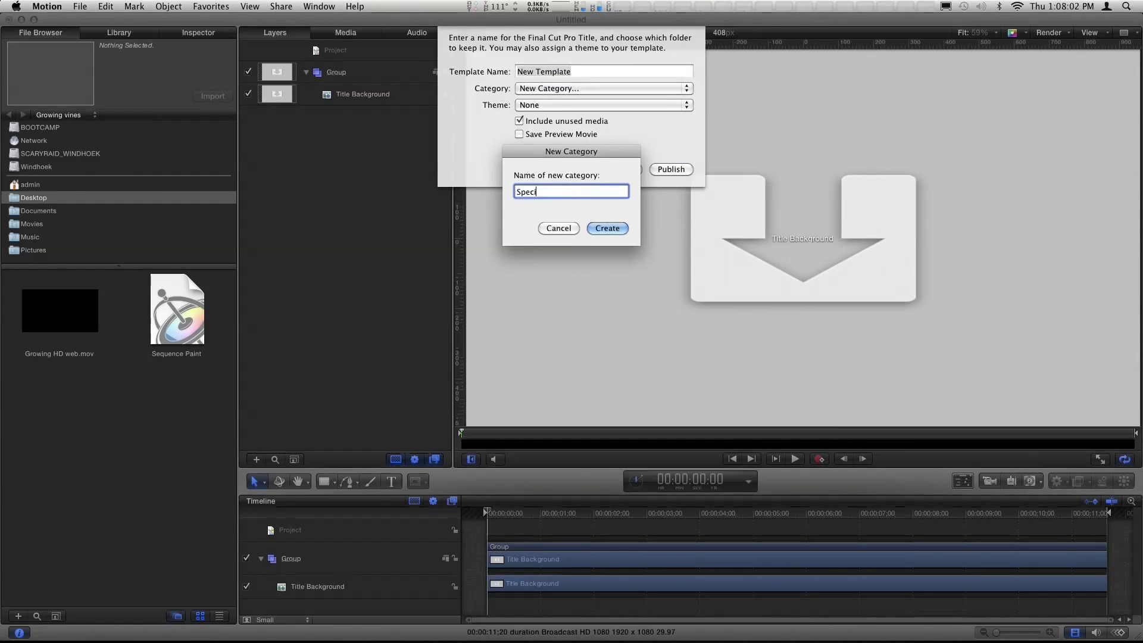
{"action": "type", "text": "al"}
{"action": "left_click", "coordinate": [608, 227]}
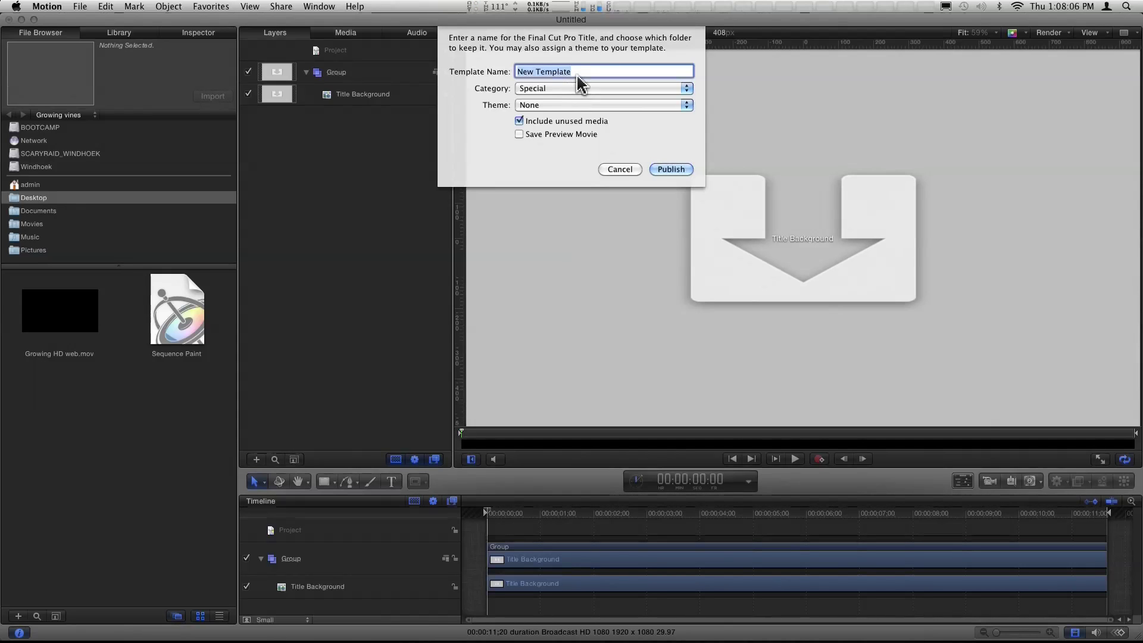
- Name the template 'Adjustment Layer', publish it, and return to Final Cut Pro
{"action": "type", "text": "Adjustment Layer"}
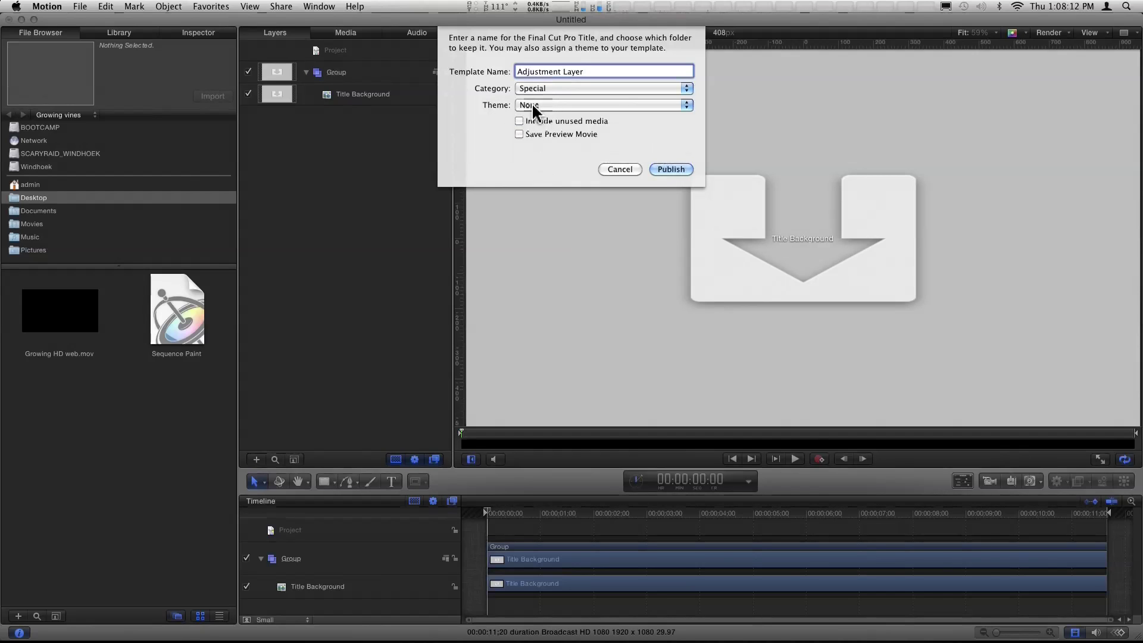
{"action": "left_click", "coordinate": [671, 170]}
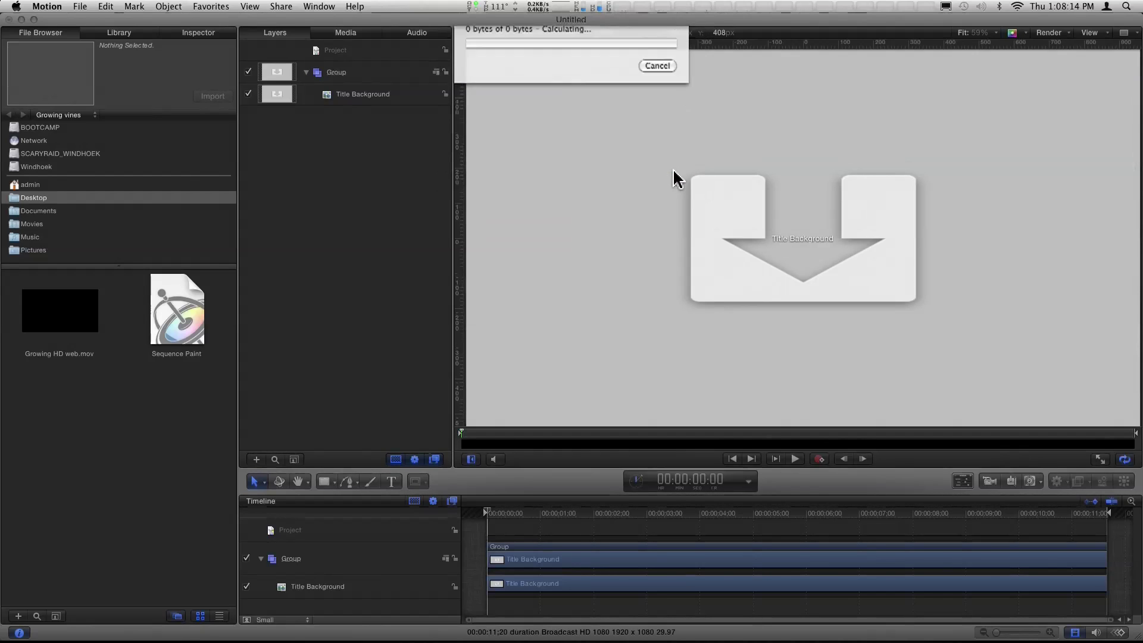
{"action": "key", "text": "super+Tab"}
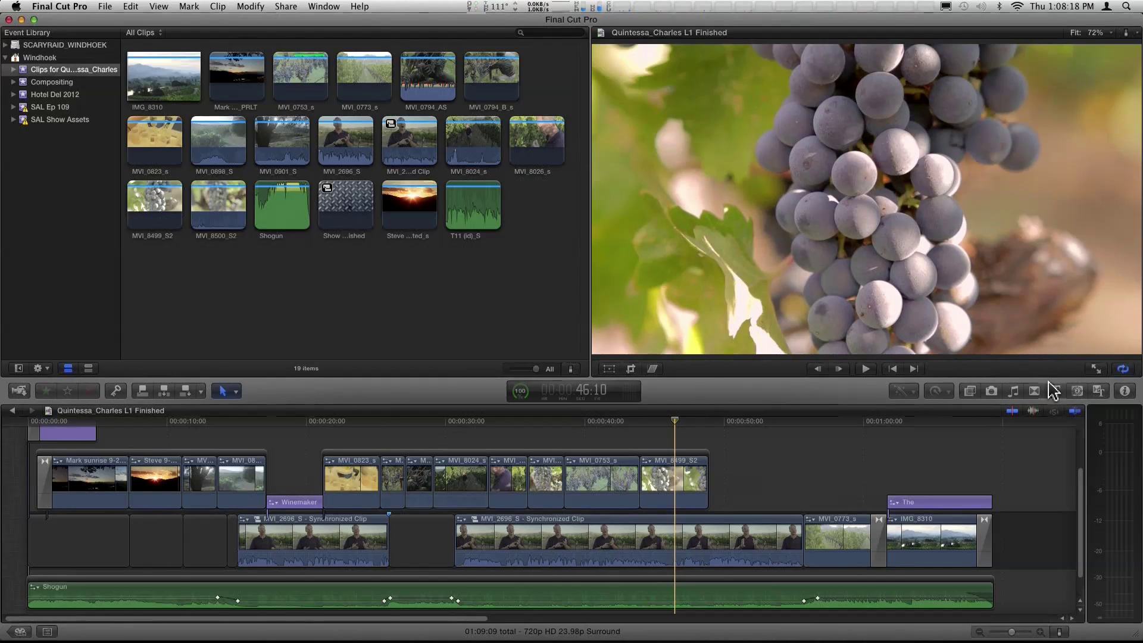
- Show the Special category in the Titles browser to reveal the Adjustment Layer title
{"action": "left_click", "coordinate": [1056, 392]}
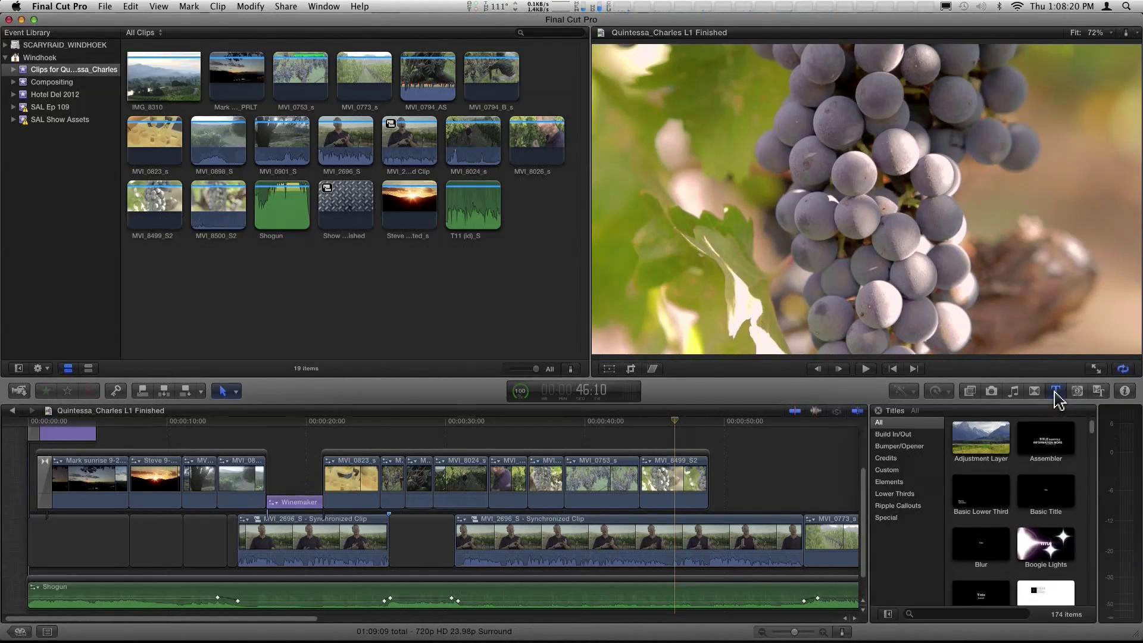
{"action": "left_click", "coordinate": [892, 518]}
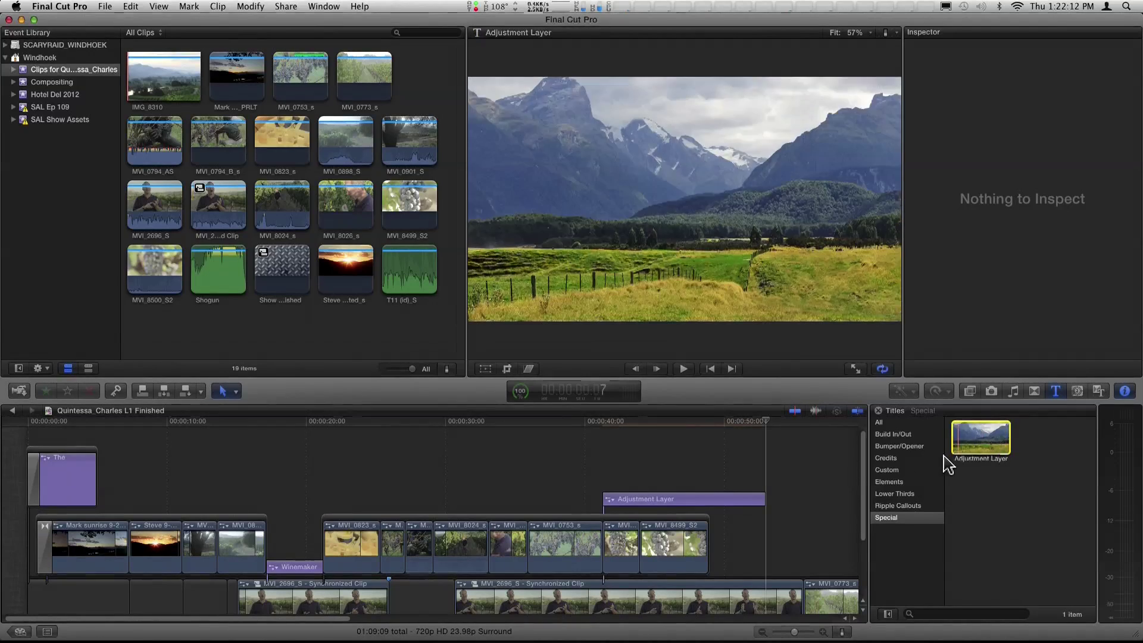
- Trim the Adjustment Layer title to 07:13, select it, and open the Correction 1 Color Board
{"action": "left_click_drag", "start_coordinate": [764, 502], "coordinate": [701, 503]}
{"action": "key", "text": "super+4"}
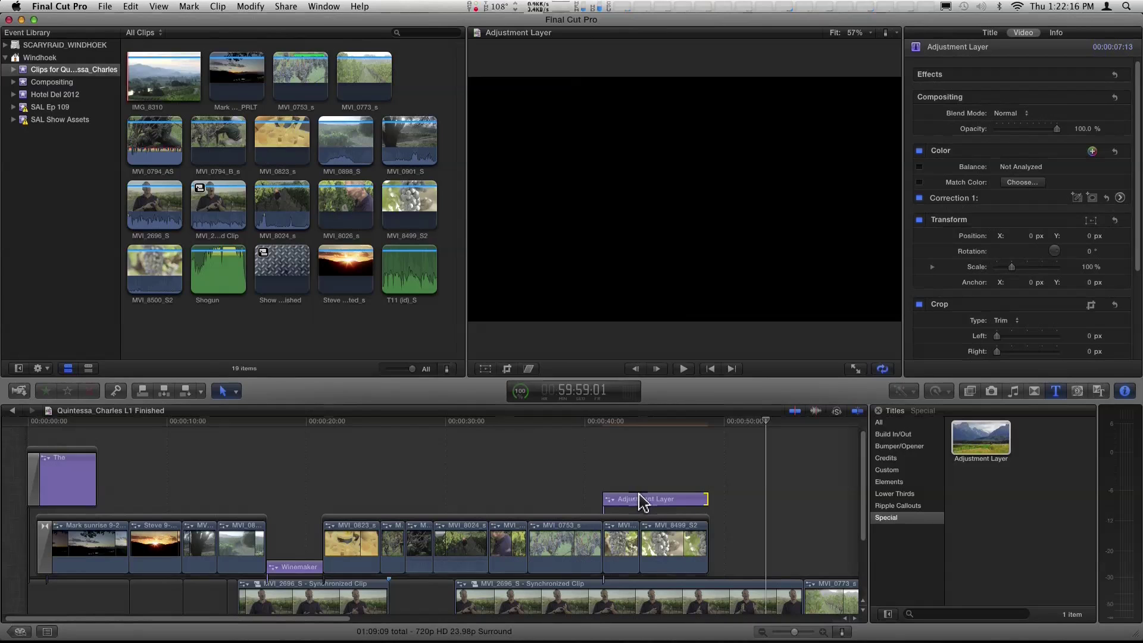
{"action": "left_click", "coordinate": [684, 500]}
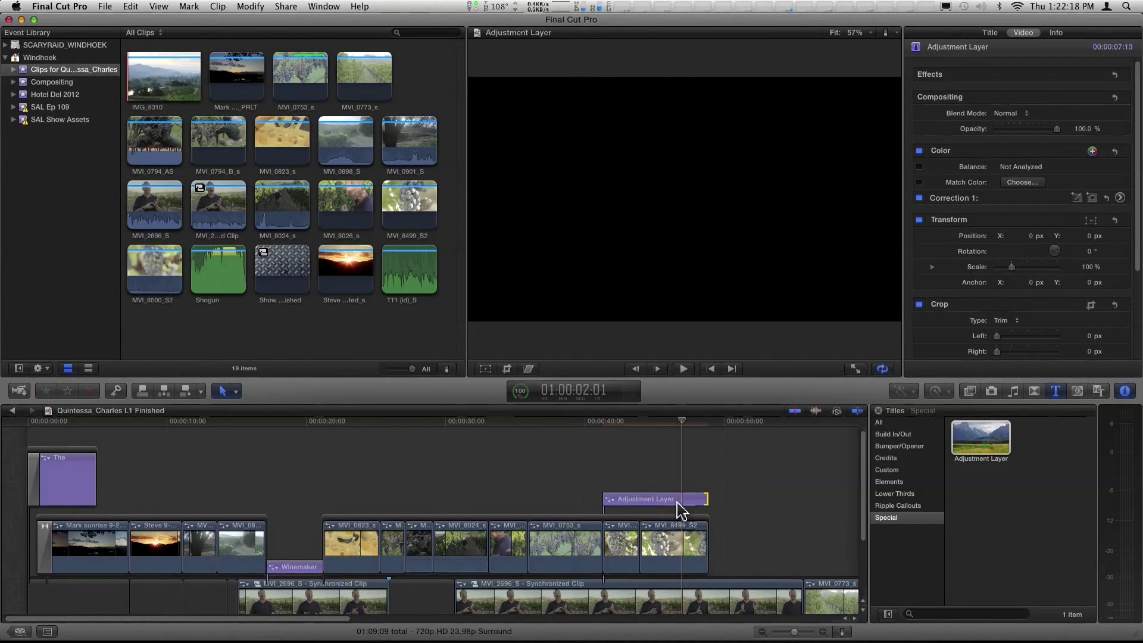
{"action": "left_click", "coordinate": [680, 501]}
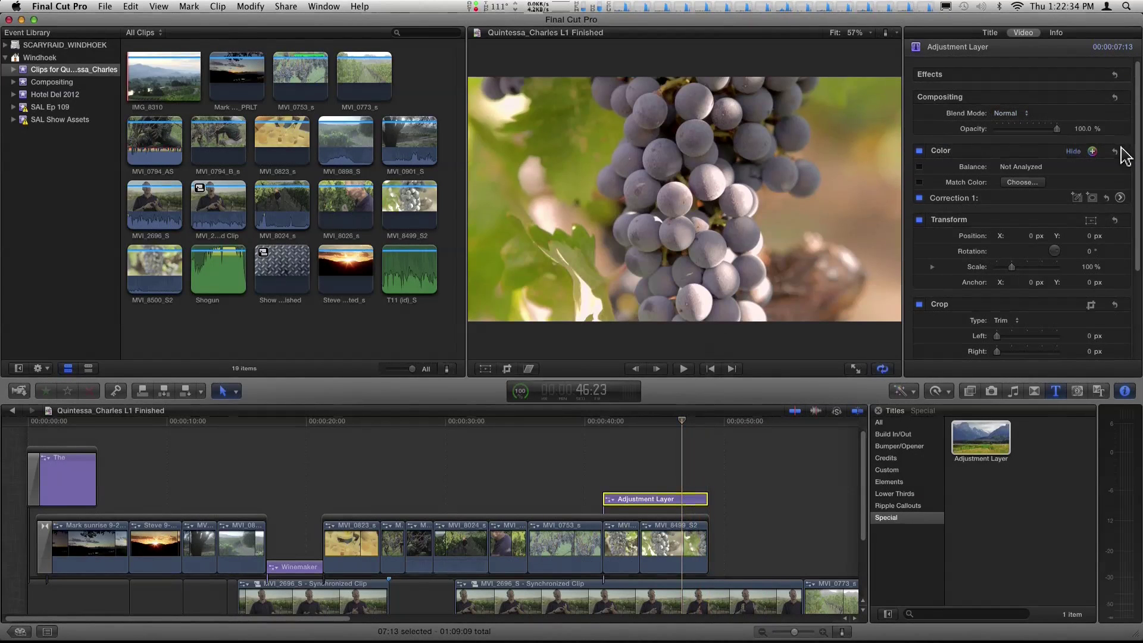
{"action": "left_click", "coordinate": [1119, 198]}
- Set Correction 1 exposure: shadows −16%, midtones 2%, highlights 5%
{"action": "left_click", "coordinate": [1075, 53]}
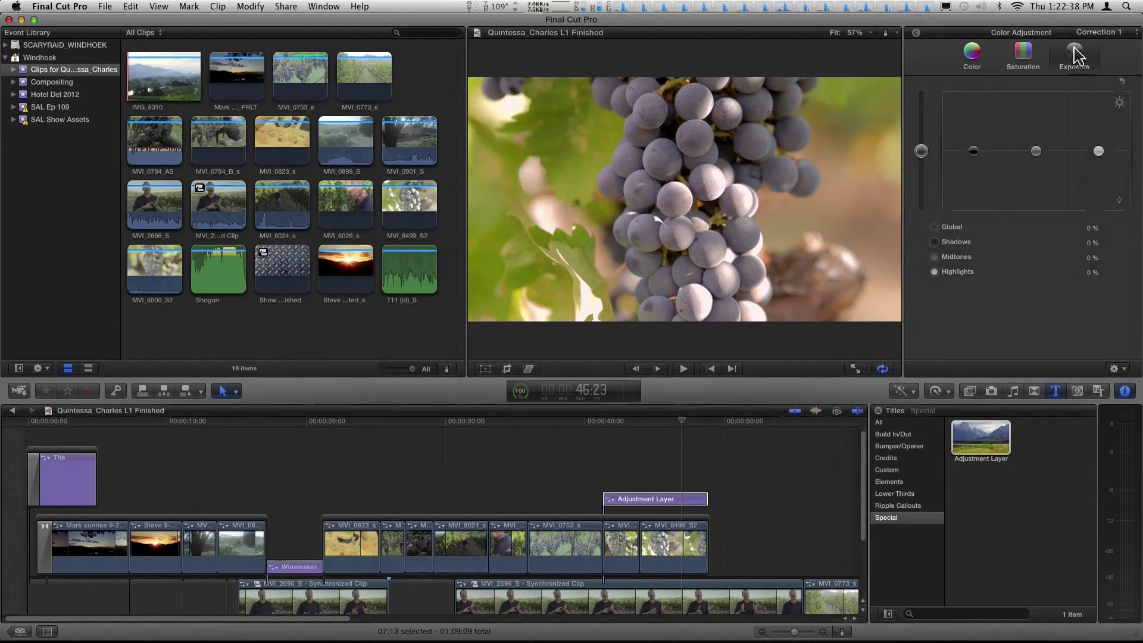
{"action": "left_click_drag", "start_coordinate": [974, 153], "coordinate": [973, 160]}
{"action": "left_click", "coordinate": [1099, 152]}
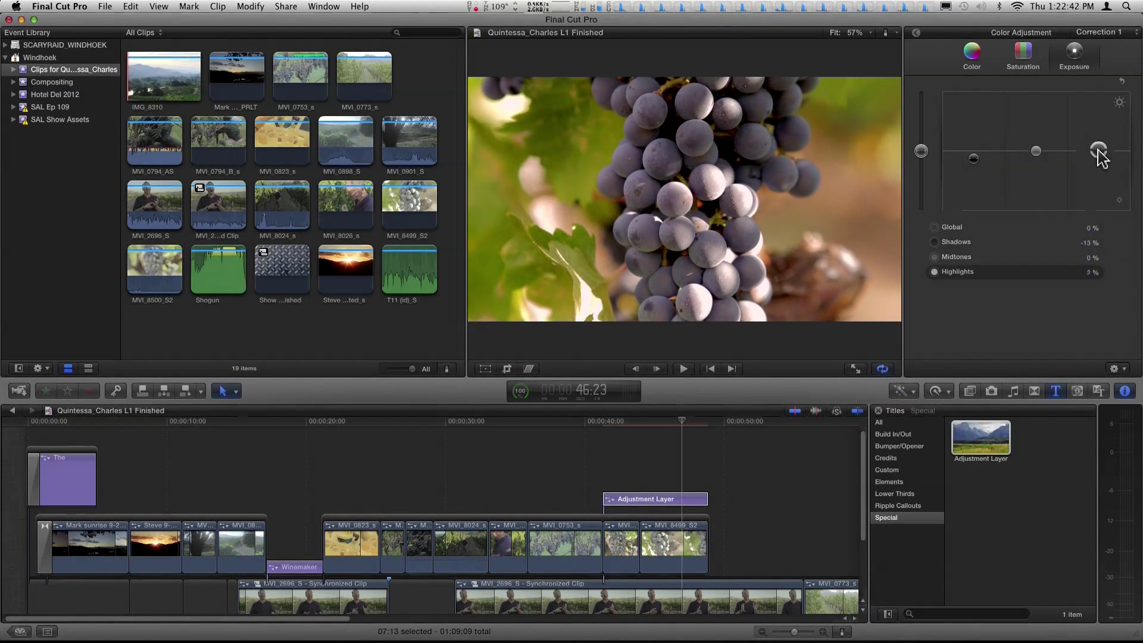
{"action": "left_click", "coordinate": [1036, 151]}
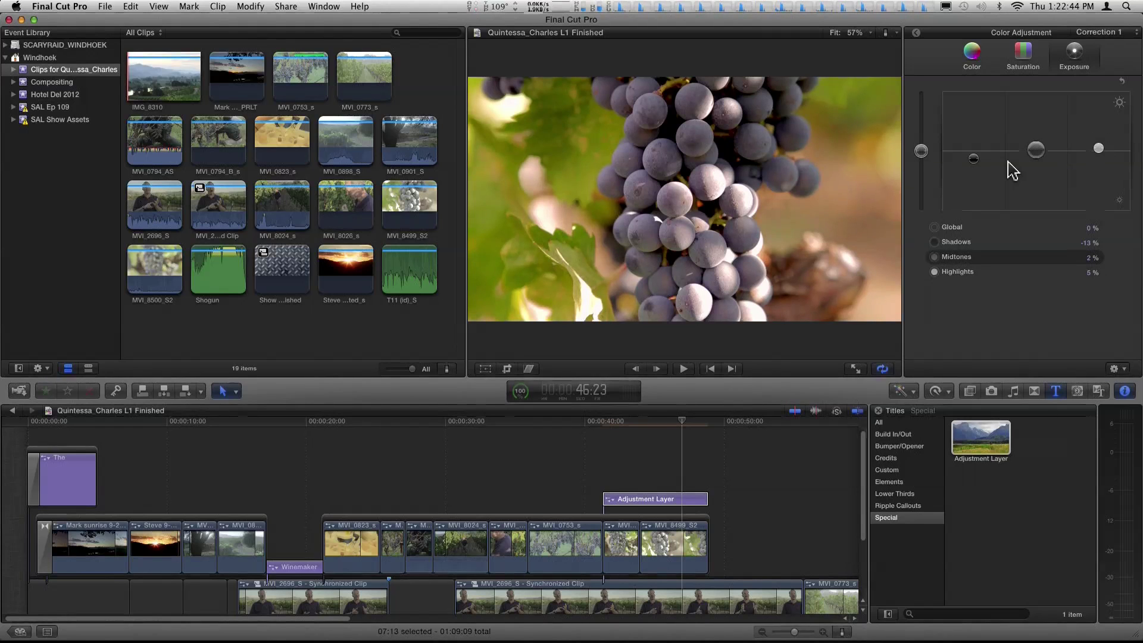
{"action": "left_click_drag", "start_coordinate": [976, 160], "coordinate": [975, 163]}
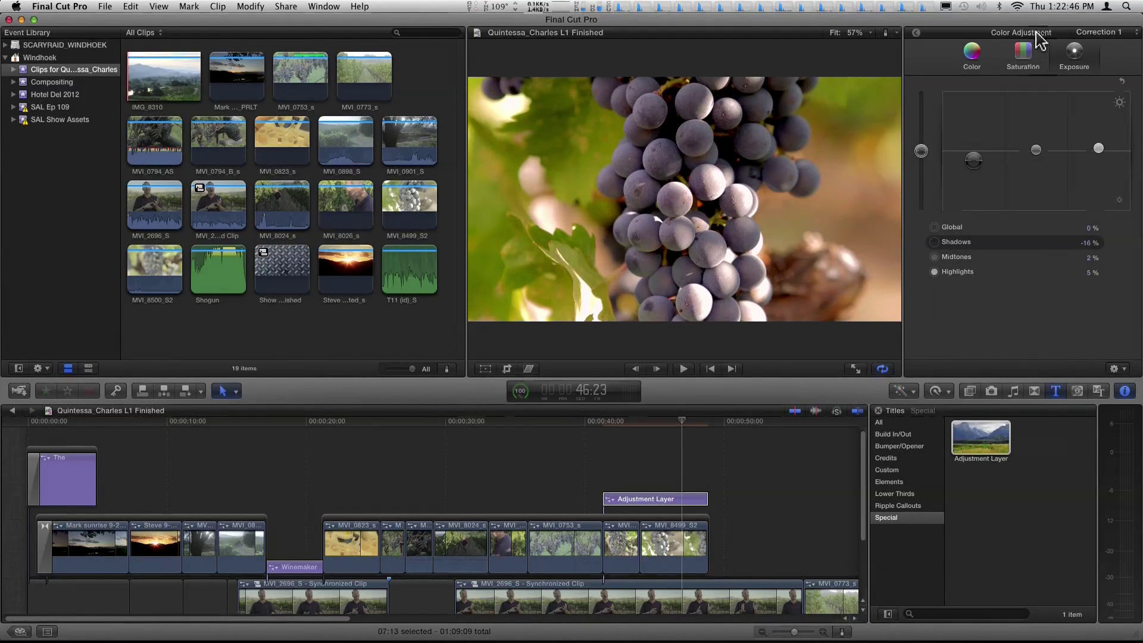
- Raise global saturation to 48%, nudge the overall colour tint, and close the Color Board
{"action": "left_click", "coordinate": [1028, 54]}
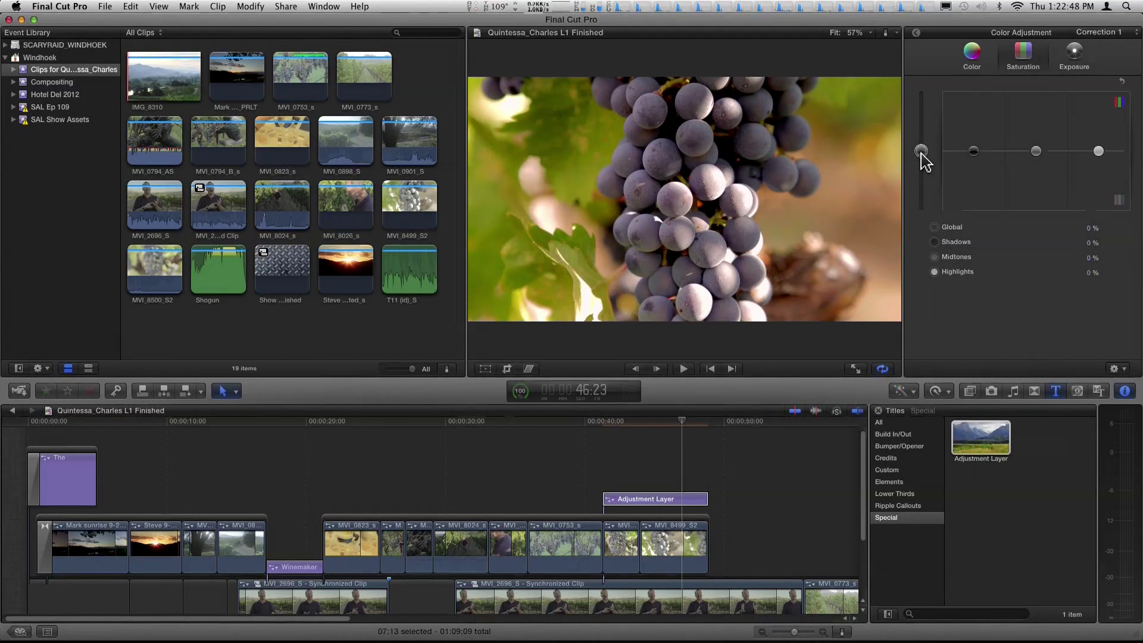
{"action": "left_click_drag", "start_coordinate": [921, 160], "coordinate": [924, 148]}
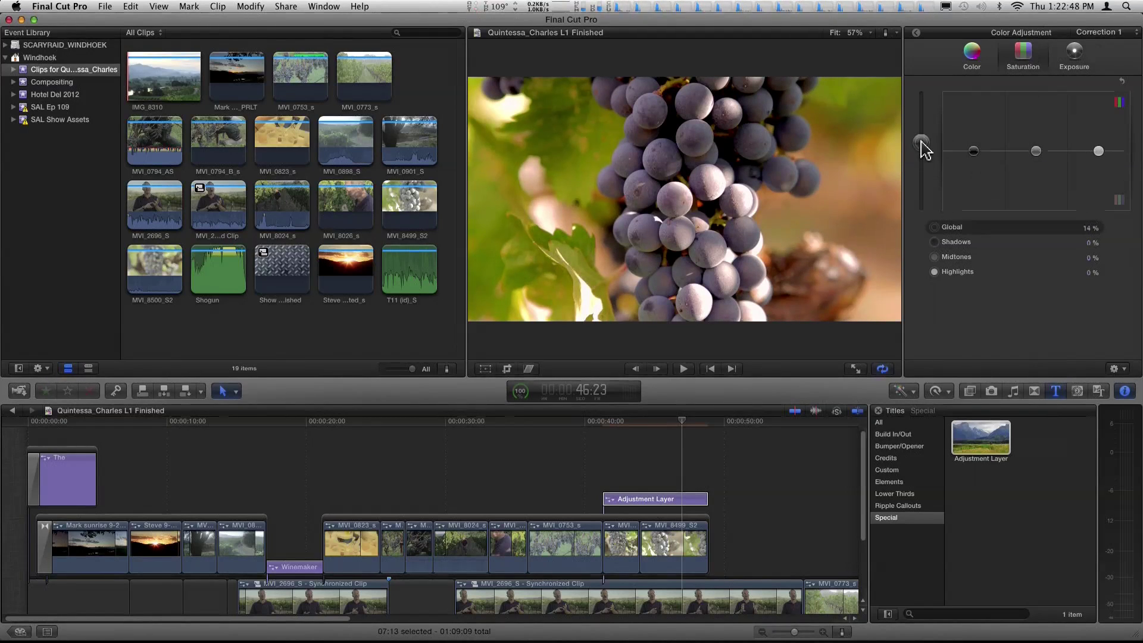
{"action": "left_click", "coordinate": [971, 52]}
{"action": "left_click_drag", "start_coordinate": [977, 151], "coordinate": [925, 156]}
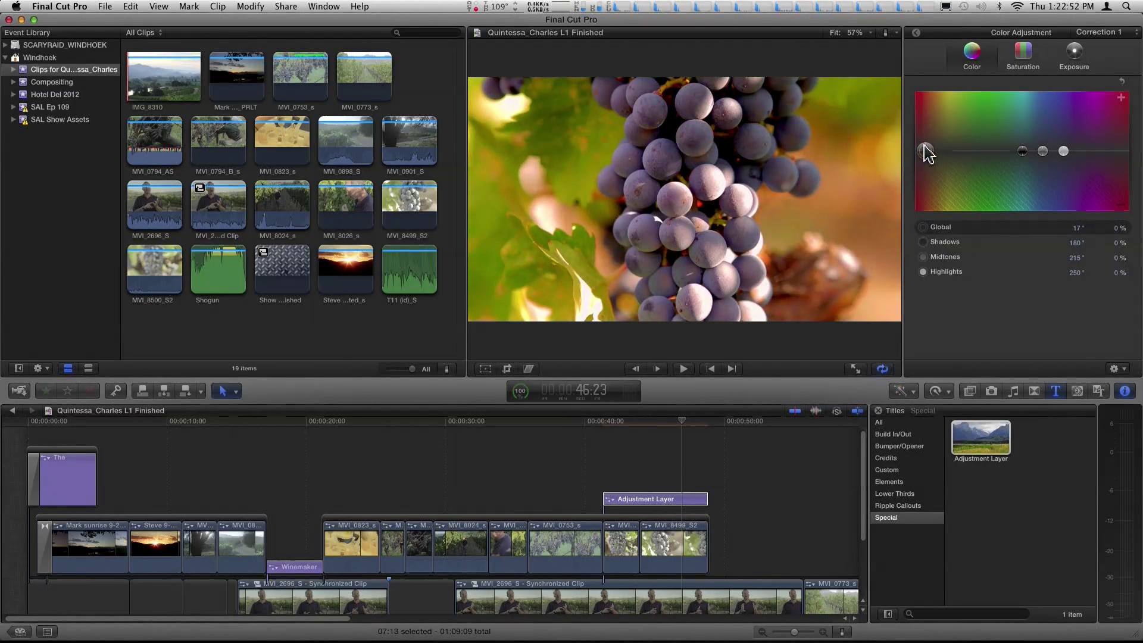
{"action": "left_click", "coordinate": [916, 33]}
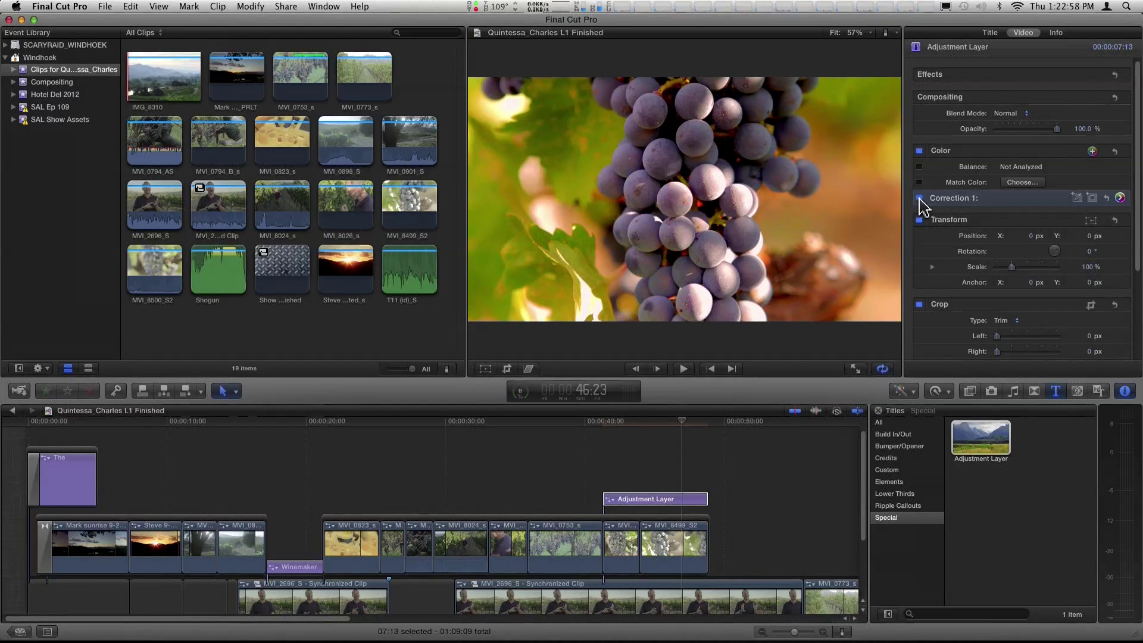
- Toggle Correction 1 off and on to compare the grape shot with and without correction
{"action": "left_click", "coordinate": [919, 199]}
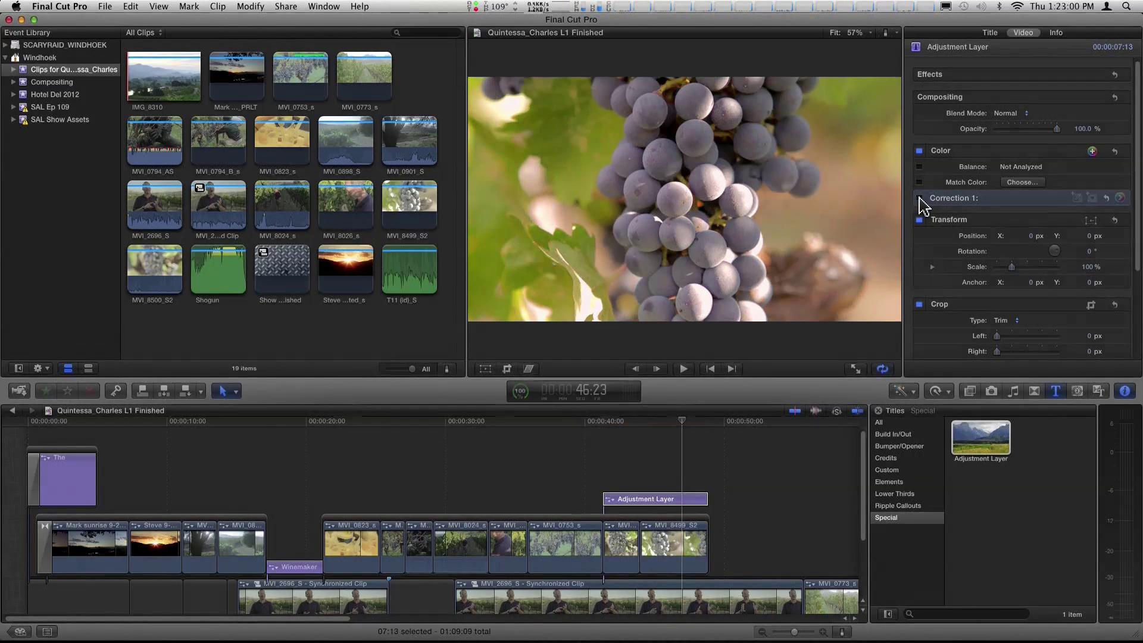
{"action": "left_click", "coordinate": [919, 199]}
{"action": "left_click", "coordinate": [920, 199]}
{"action": "left_click", "coordinate": [919, 199]}
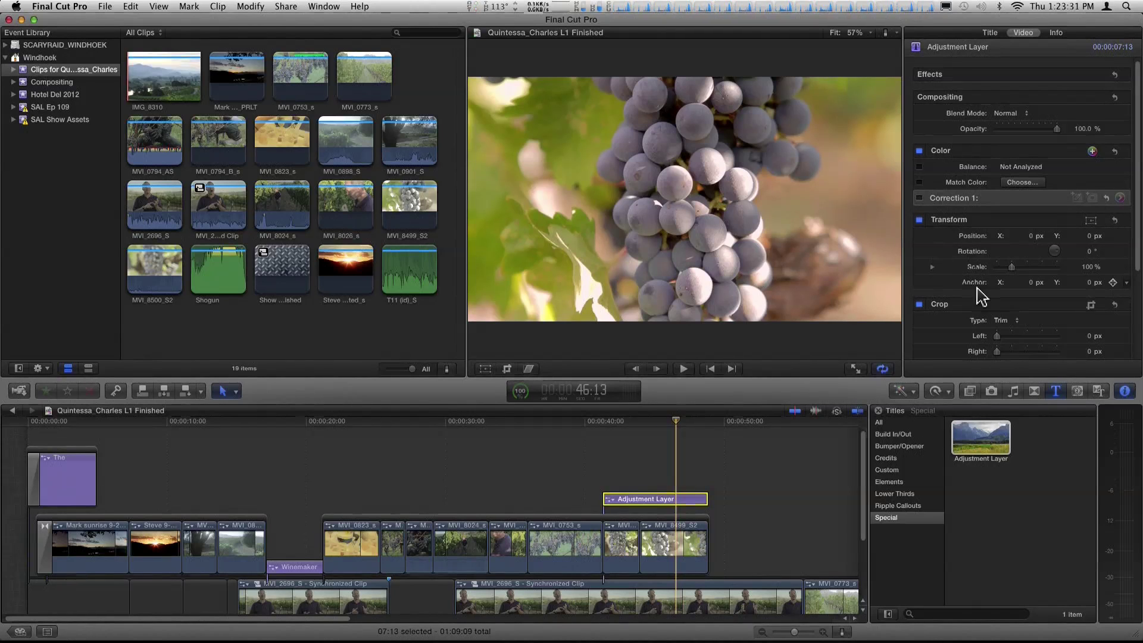
{"action": "left_click", "coordinate": [969, 391]}
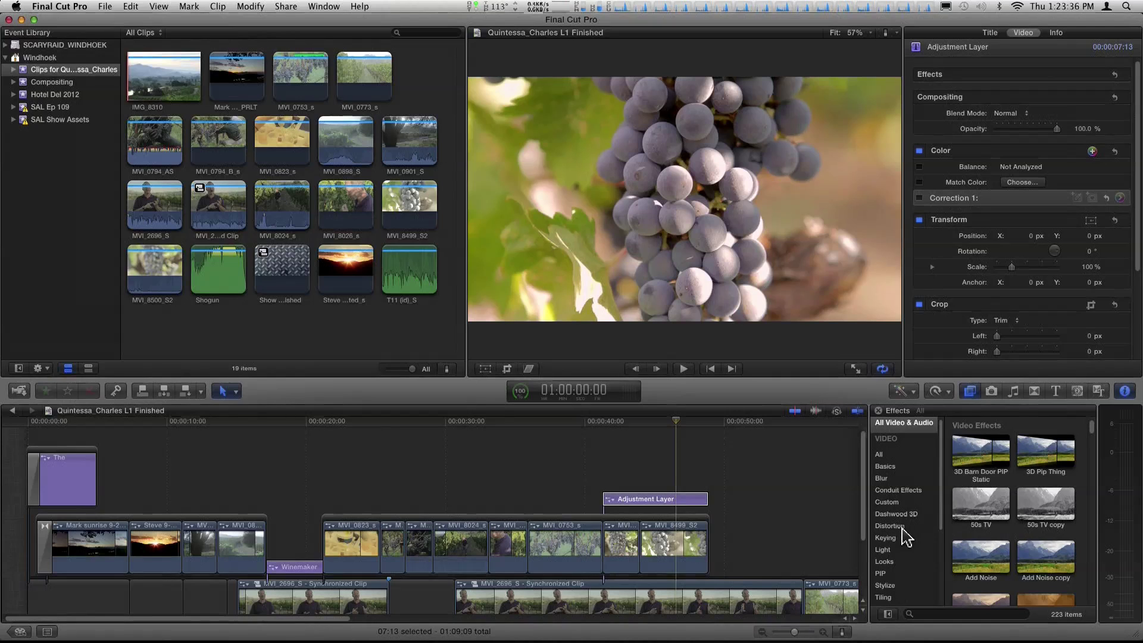
- Apply the Faded Sun look from the Looks effects and scrub to preview it on the grape shot
{"action": "left_click", "coordinate": [895, 562]}
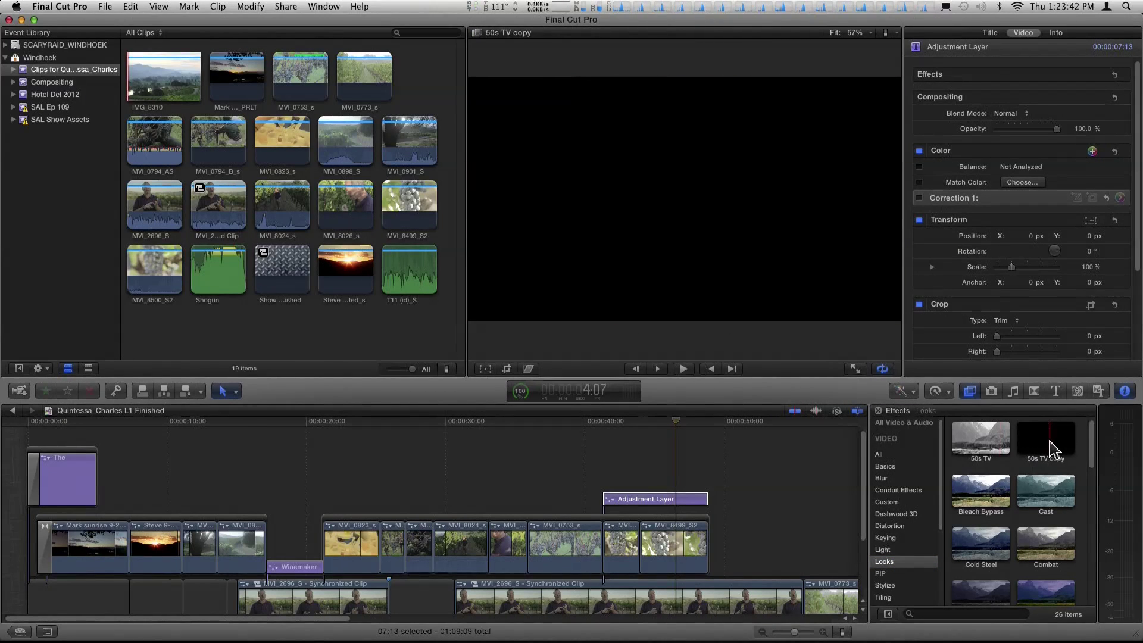
{"action": "left_click", "coordinate": [678, 546]}
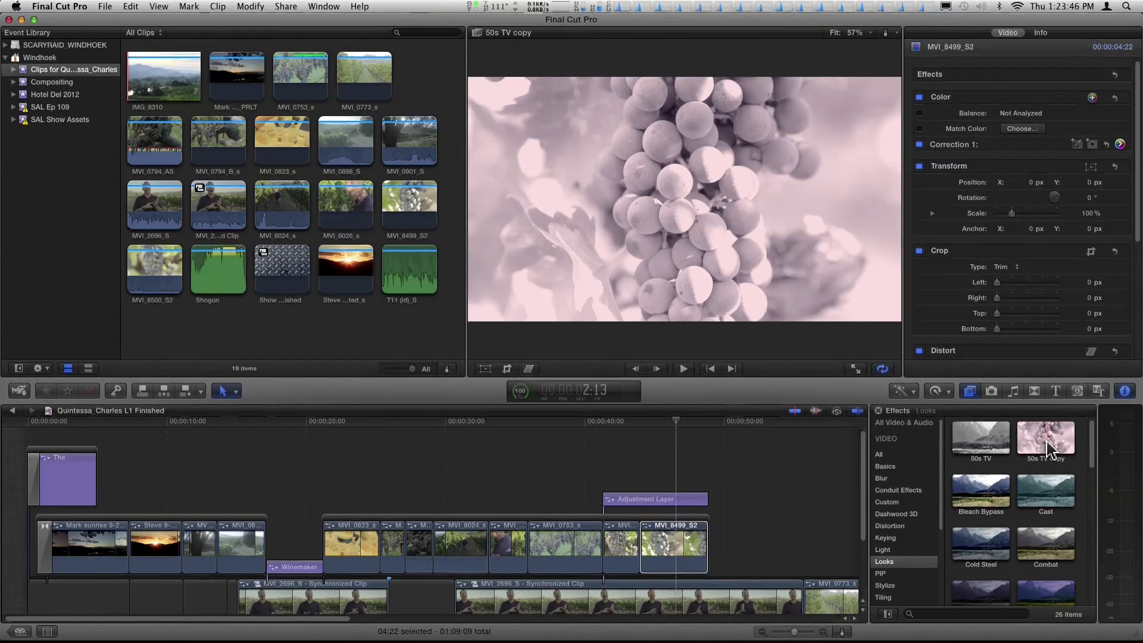
{"action": "scroll", "coordinate": [1047, 523], "scroll_direction": "down", "scroll_amount": 3}
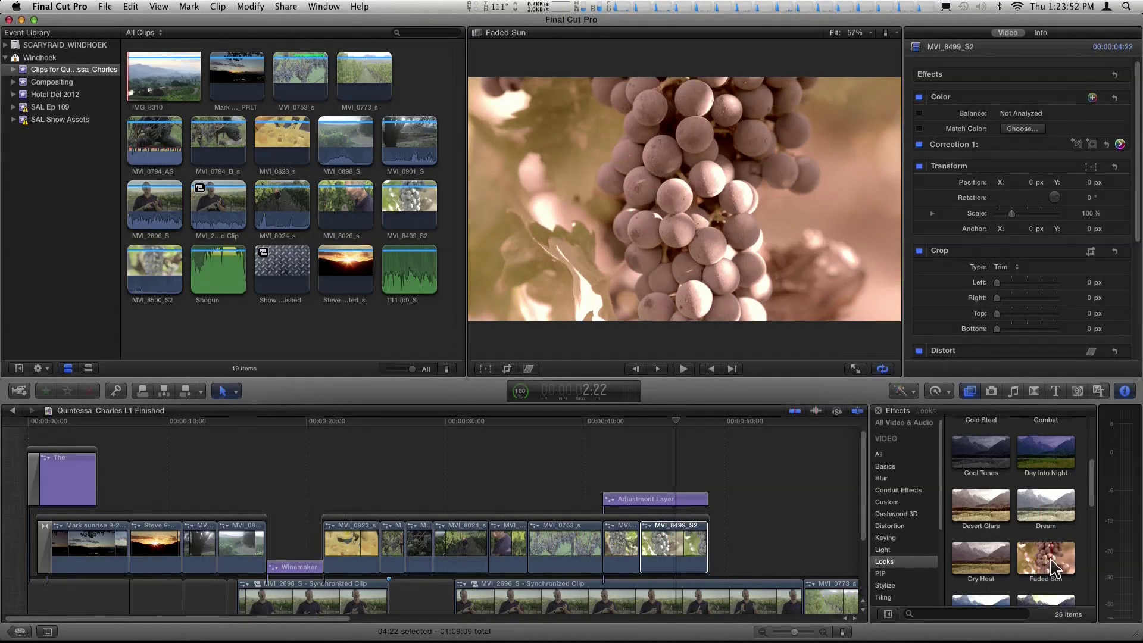
{"action": "left_click_drag", "start_coordinate": [1052, 568], "coordinate": [655, 511]}
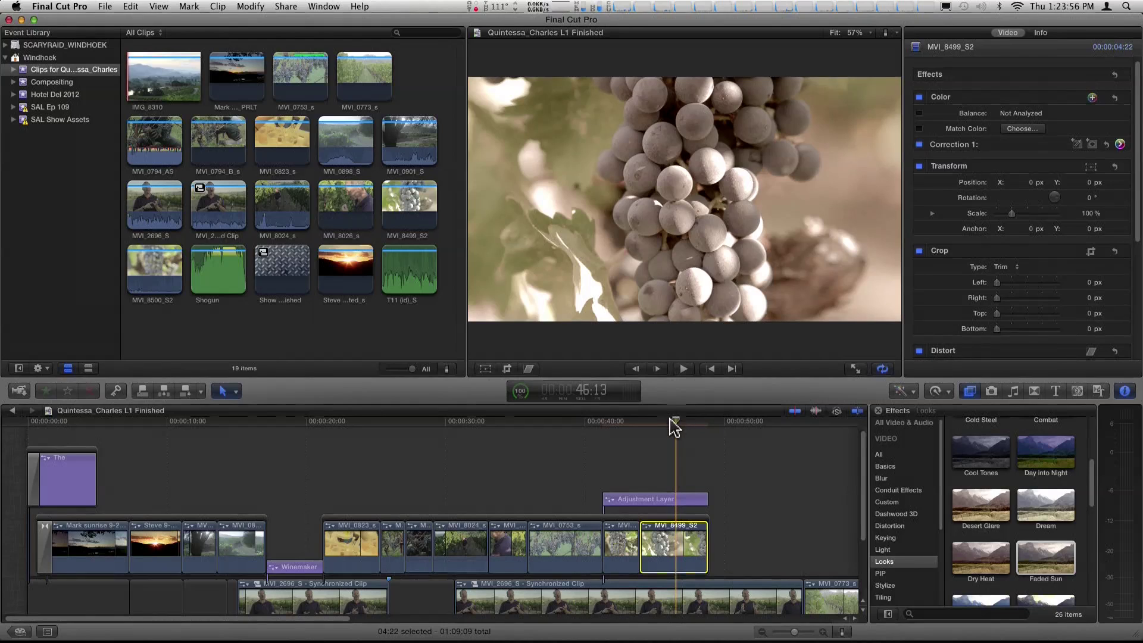
{"action": "left_click", "coordinate": [665, 422]}
{"action": "mouse_move", "coordinate": [666, 427]}
{"action": "left_mouse_down"}
{"action": "mouse_move", "coordinate": [633, 424]}
{"action": "mouse_move", "coordinate": [663, 429]}
{"action": "left_mouse_up"}
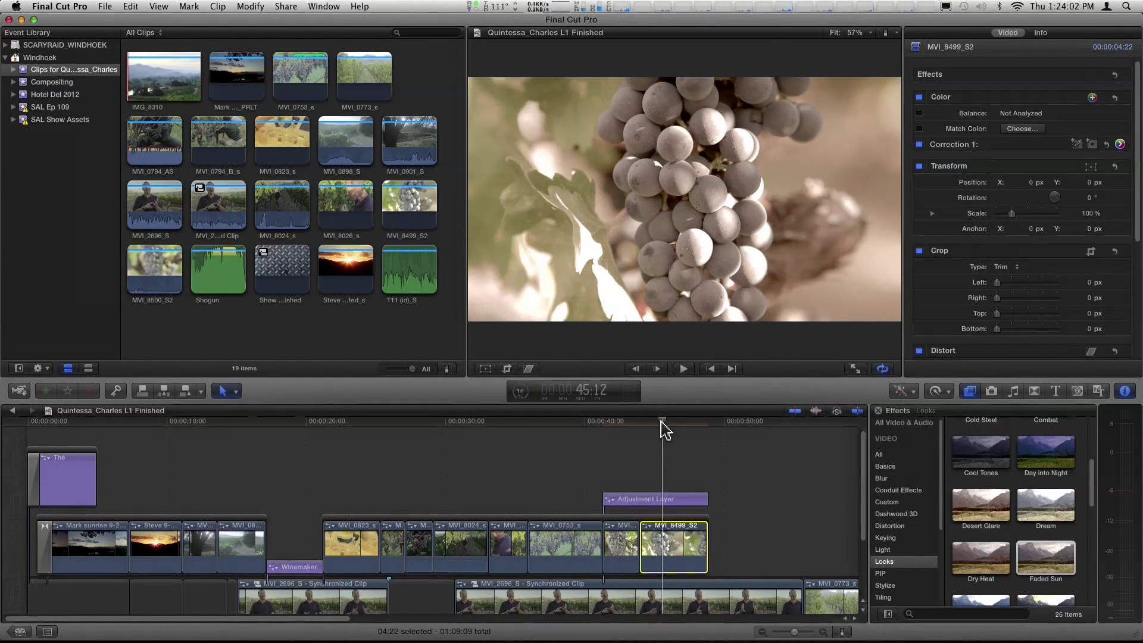
{"action": "left_click", "coordinate": [670, 504]}
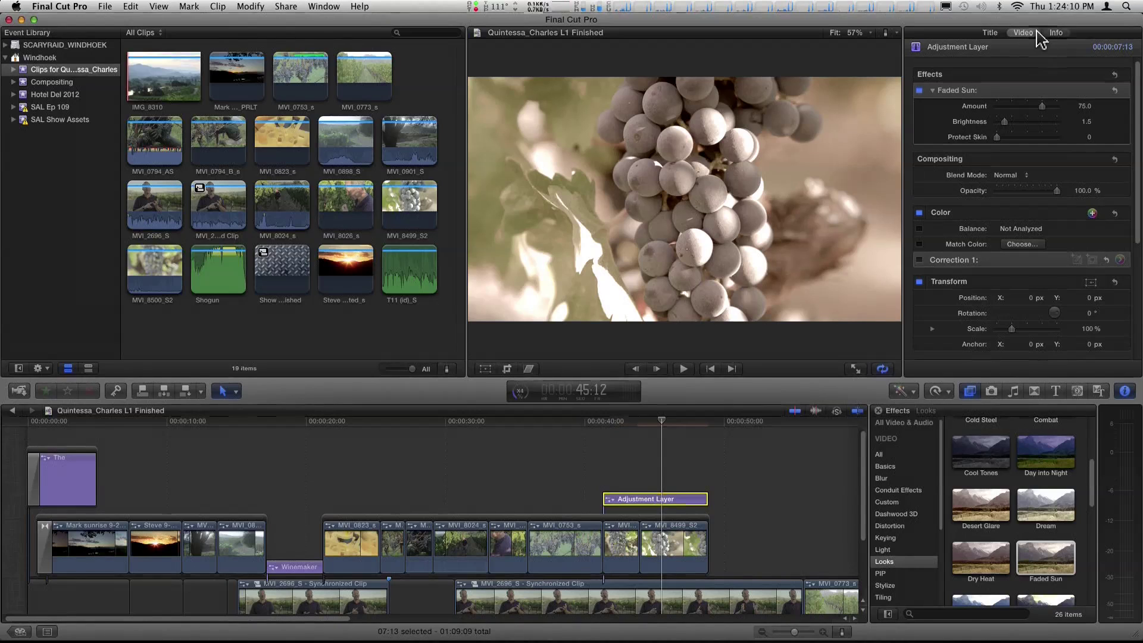
- Scale the Adjustment Layer to 60% and rotate it 10°, then preview and re-enable the colour correction
{"action": "left_click_drag", "start_coordinate": [1140, 107], "coordinate": [1139, 170]}
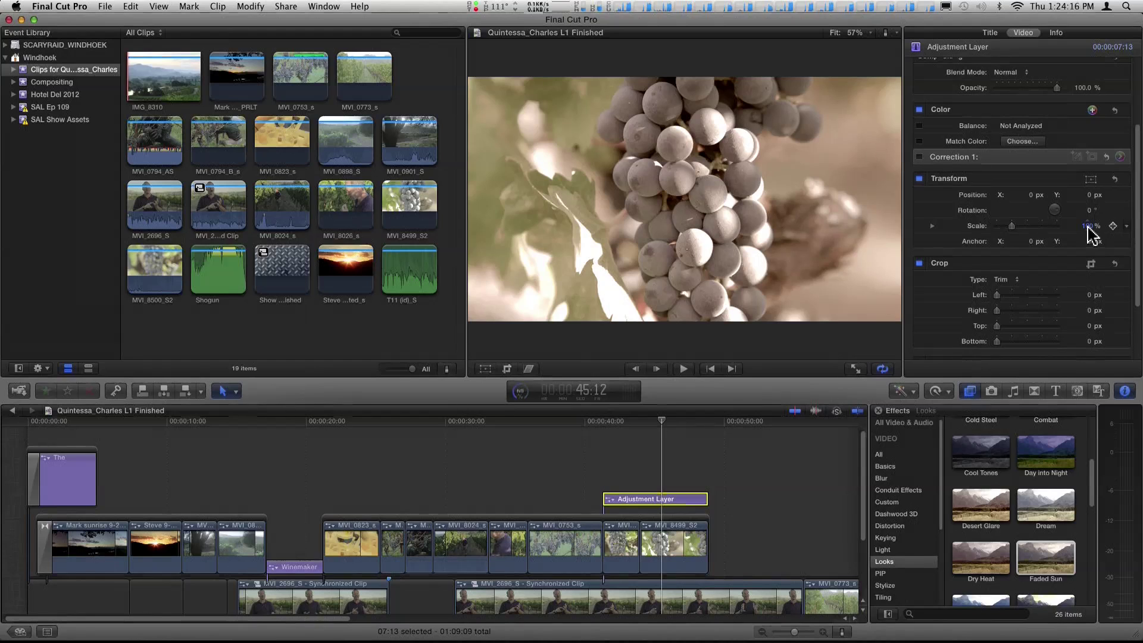
{"action": "mouse_move", "coordinate": [1088, 226]}
{"action": "left_mouse_down"}
{"action": "mouse_move", "coordinate": [1083, 251]}
{"action": "mouse_move", "coordinate": [1088, 227]}
{"action": "left_mouse_up"}
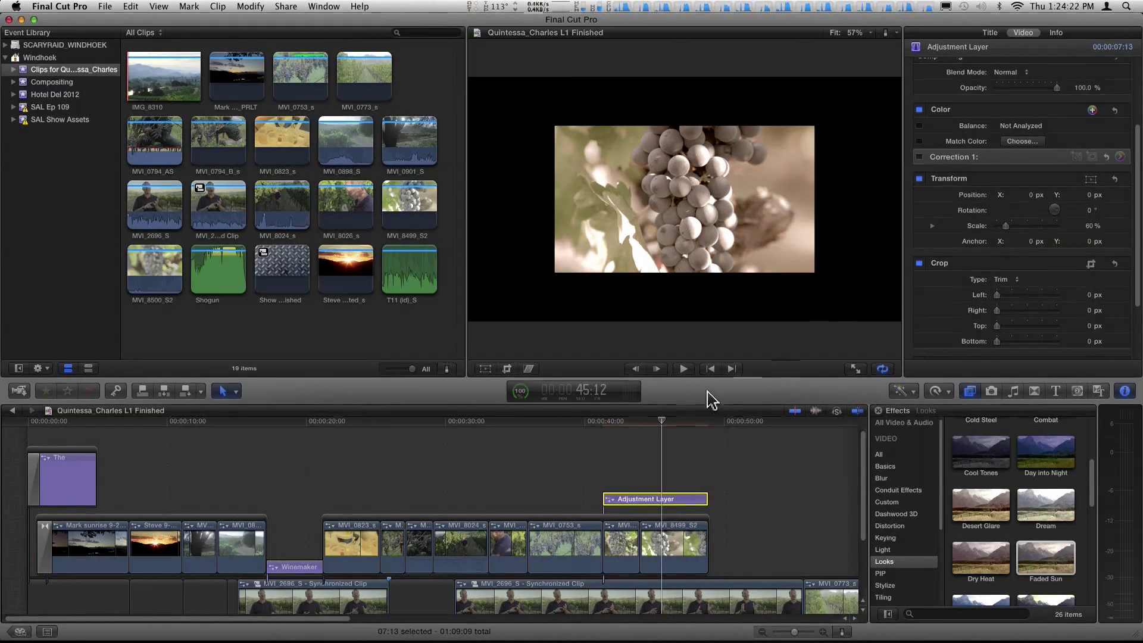
{"action": "mouse_move", "coordinate": [665, 424]}
{"action": "left_mouse_down"}
{"action": "mouse_move", "coordinate": [619, 430]}
{"action": "mouse_move", "coordinate": [689, 445]}
{"action": "mouse_move", "coordinate": [650, 447]}
{"action": "mouse_move", "coordinate": [668, 440]}
{"action": "left_mouse_up"}
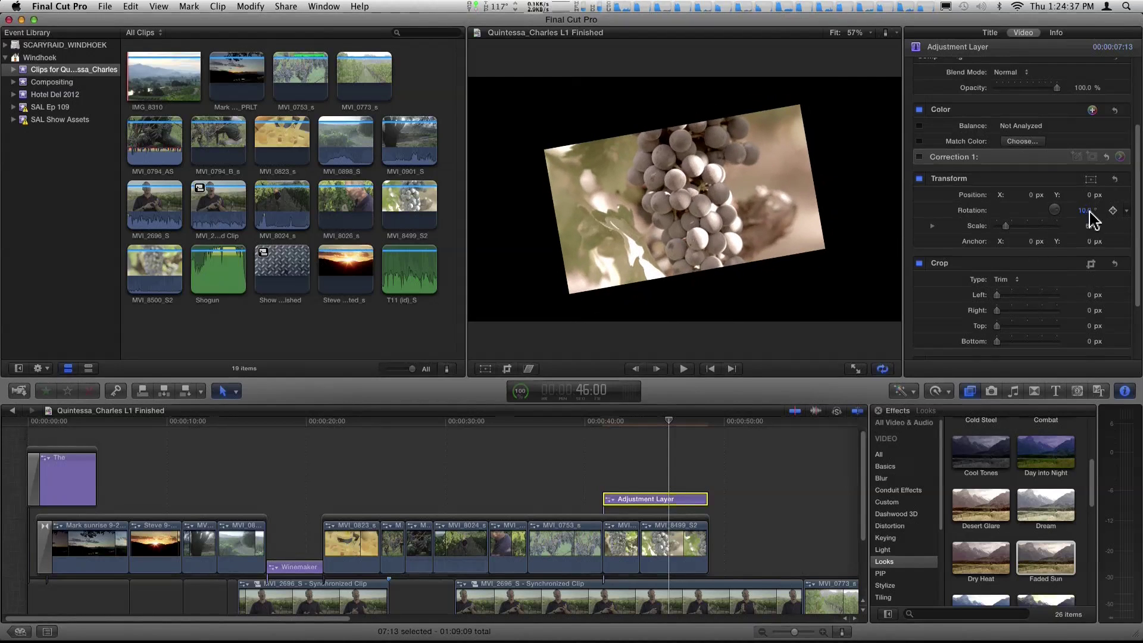
{"action": "left_click", "coordinate": [670, 426]}
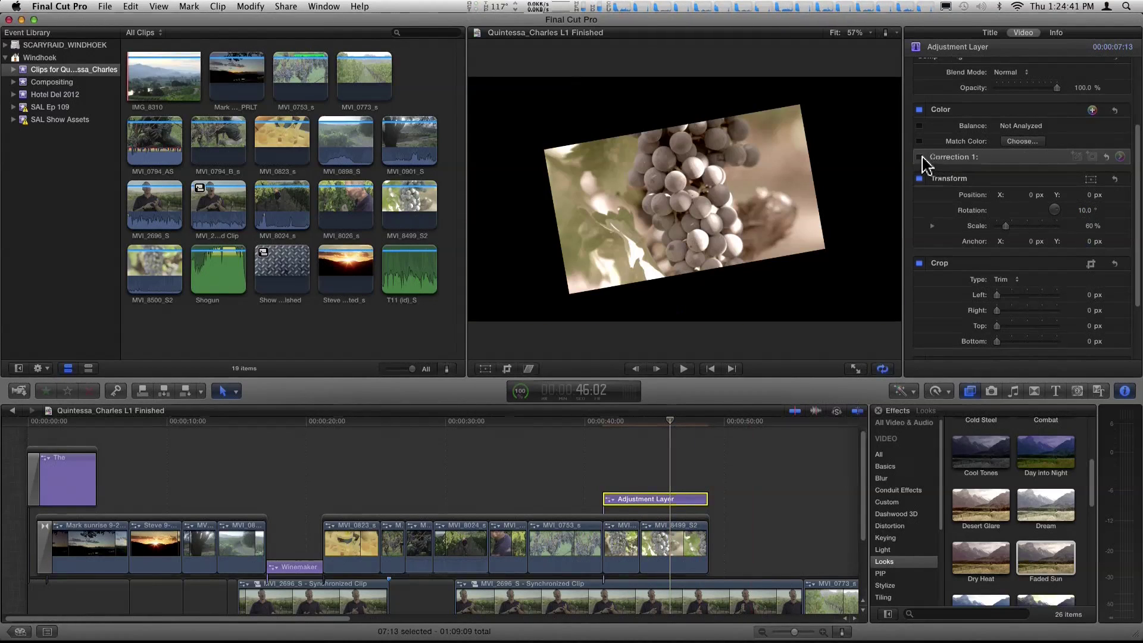
{"action": "left_click", "coordinate": [920, 157]}
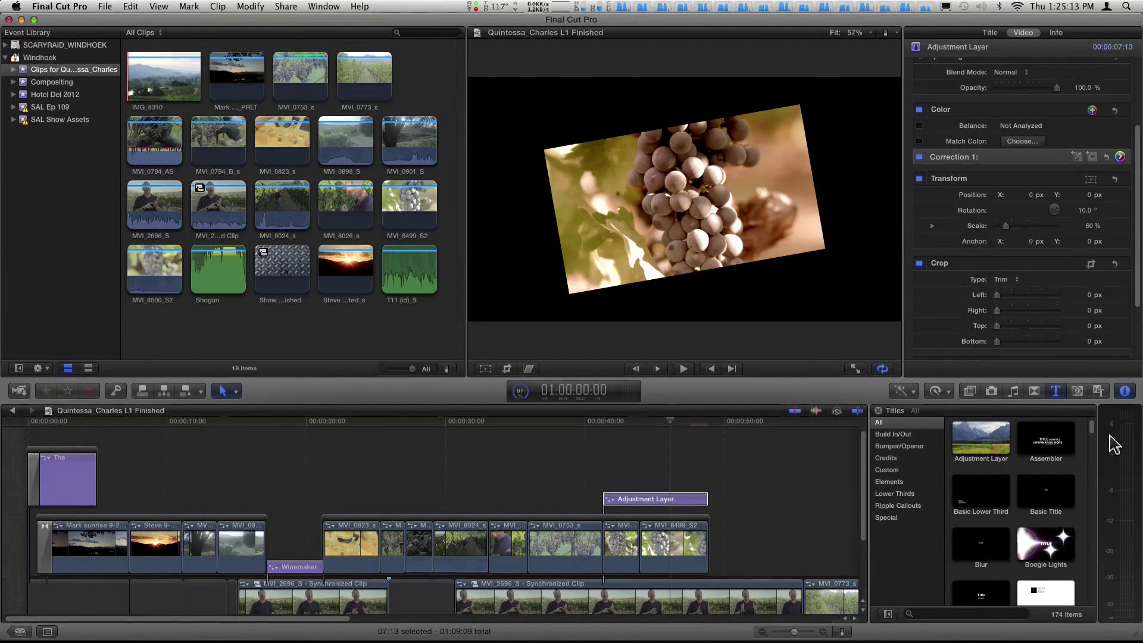
- Scroll the Titles Browser to the Instant Replay title and preview it over the mountain landscape
{"action": "left_click_drag", "start_coordinate": [1092, 430], "coordinate": [1089, 455]}
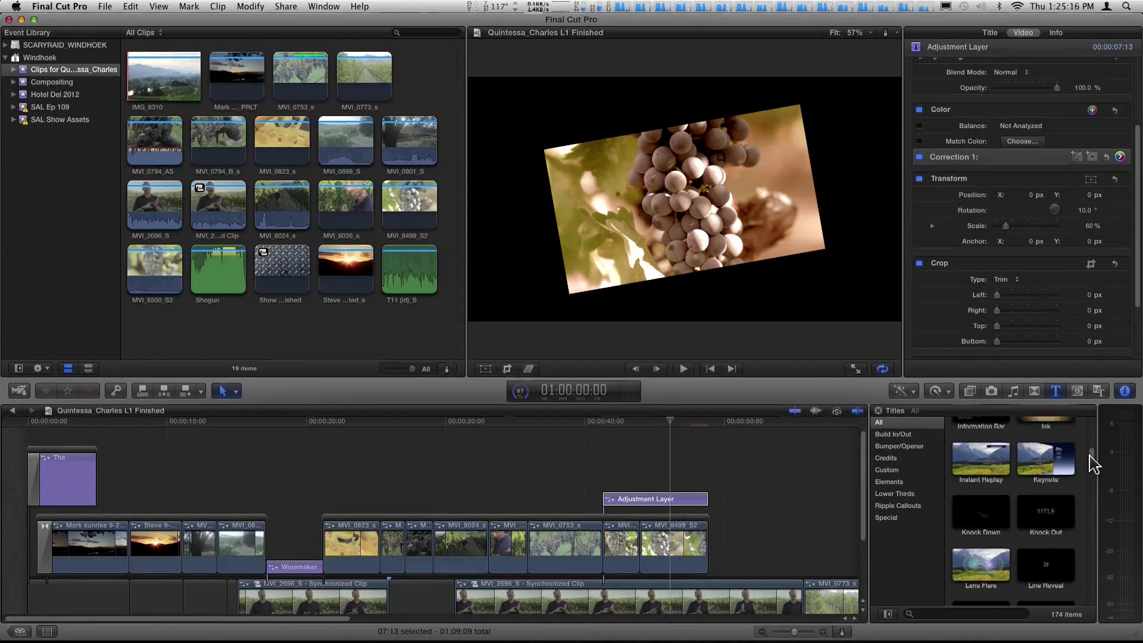
{"action": "left_click", "coordinate": [984, 459]}
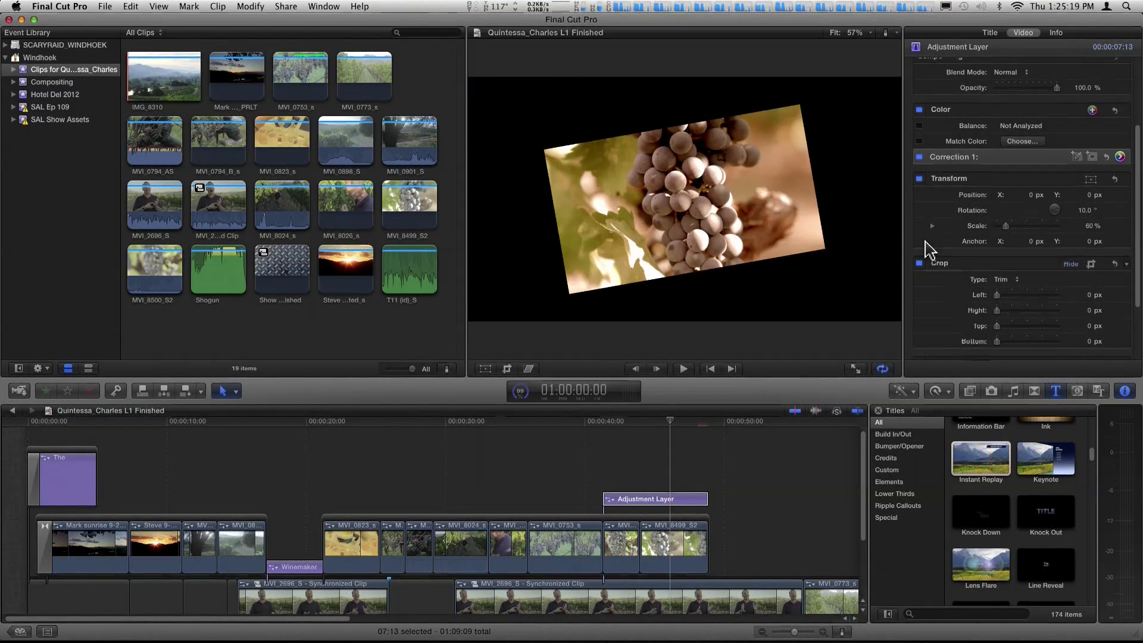
{"action": "left_click", "coordinate": [979, 464]}
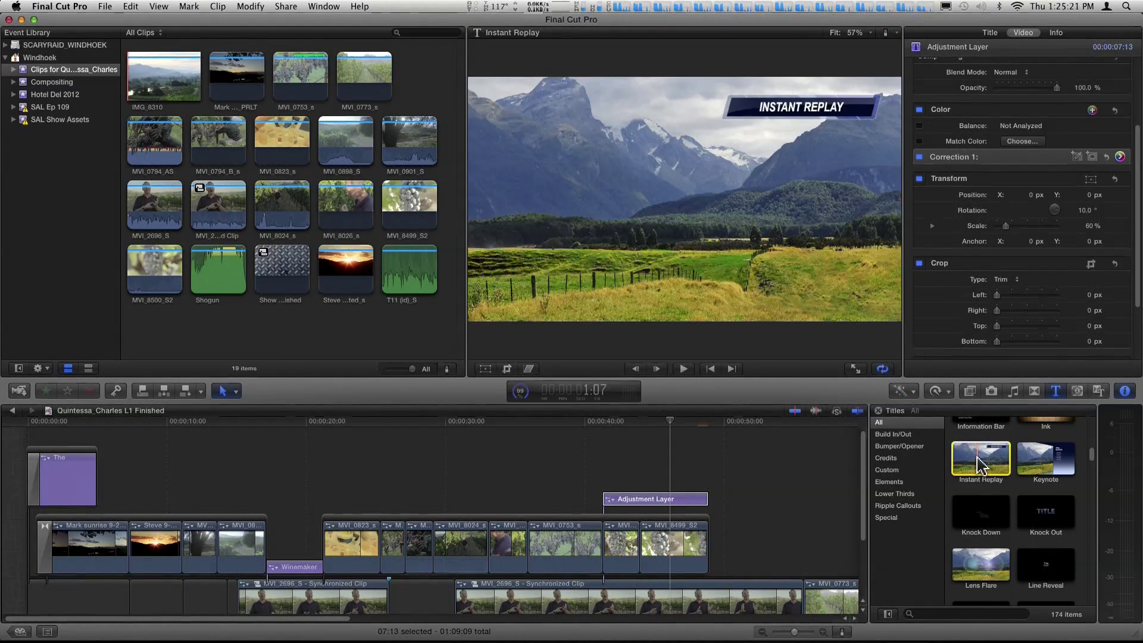